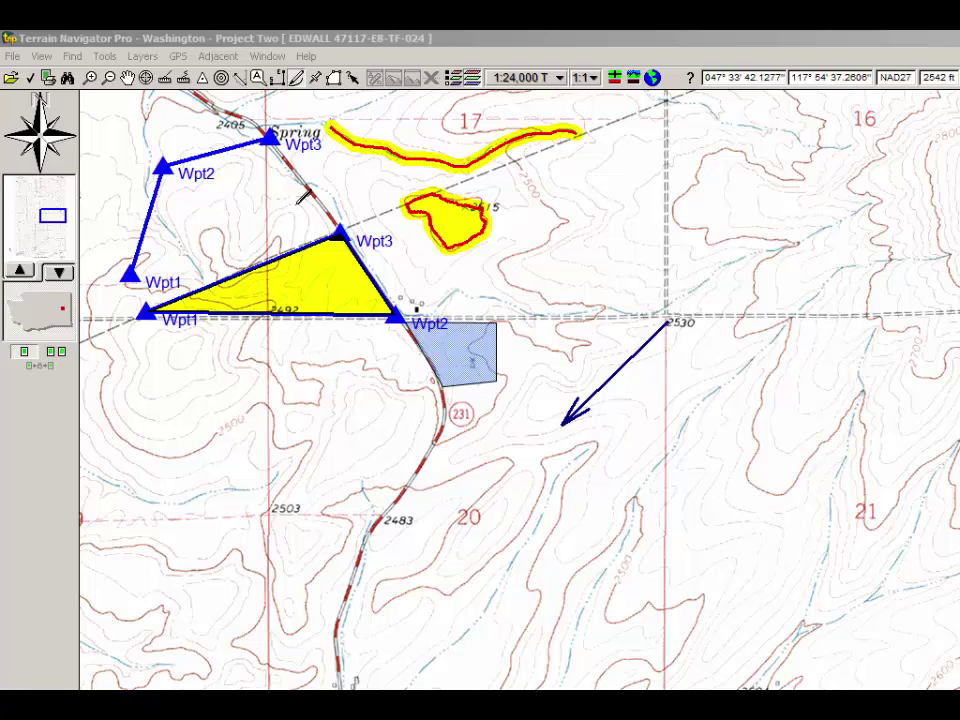
Step: Activate the Range/Bearing Line tool and review the information of the existing line running southwest from spot height 2530
{"action": "left_click", "coordinate": [96, 57]}
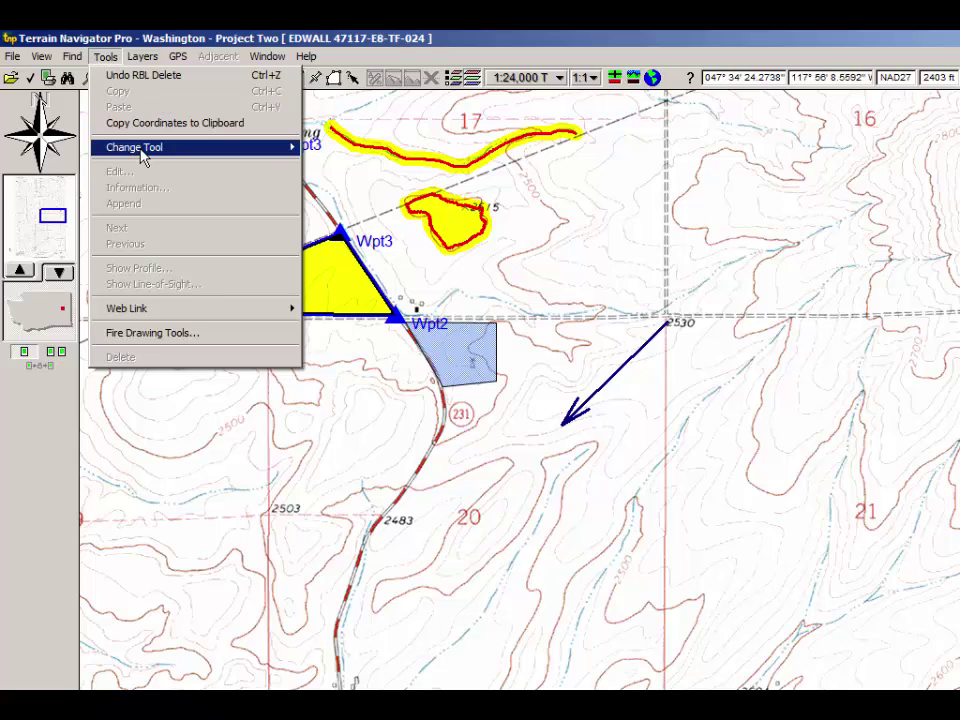
{"action": "mouse_move", "coordinate": [150, 152]}
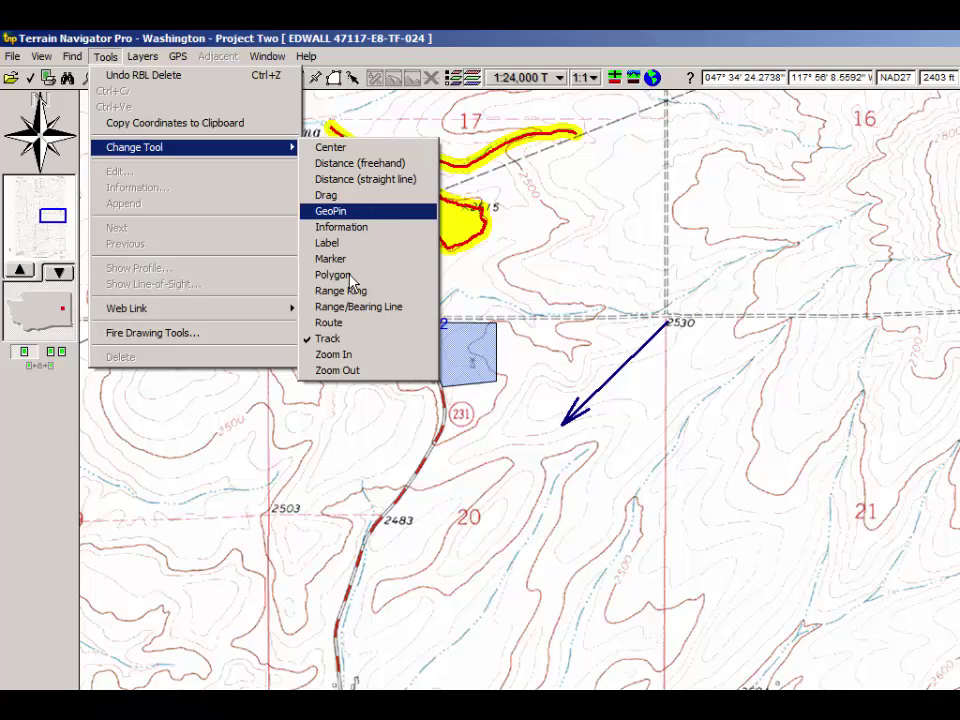
{"action": "left_click", "coordinate": [345, 307]}
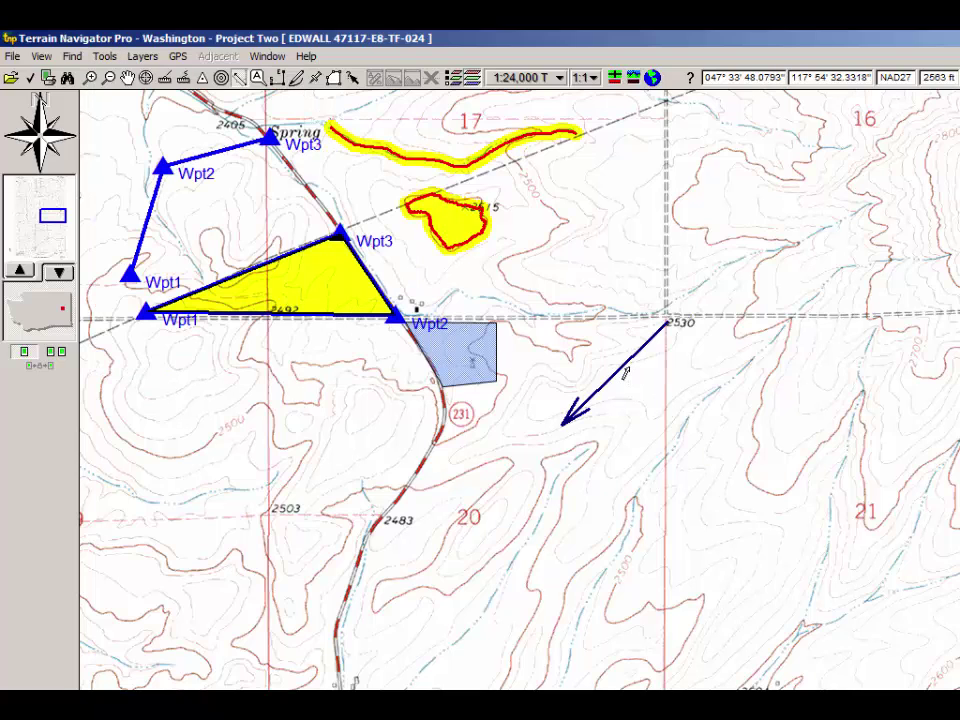
{"action": "mouse_move", "coordinate": [626, 373]}
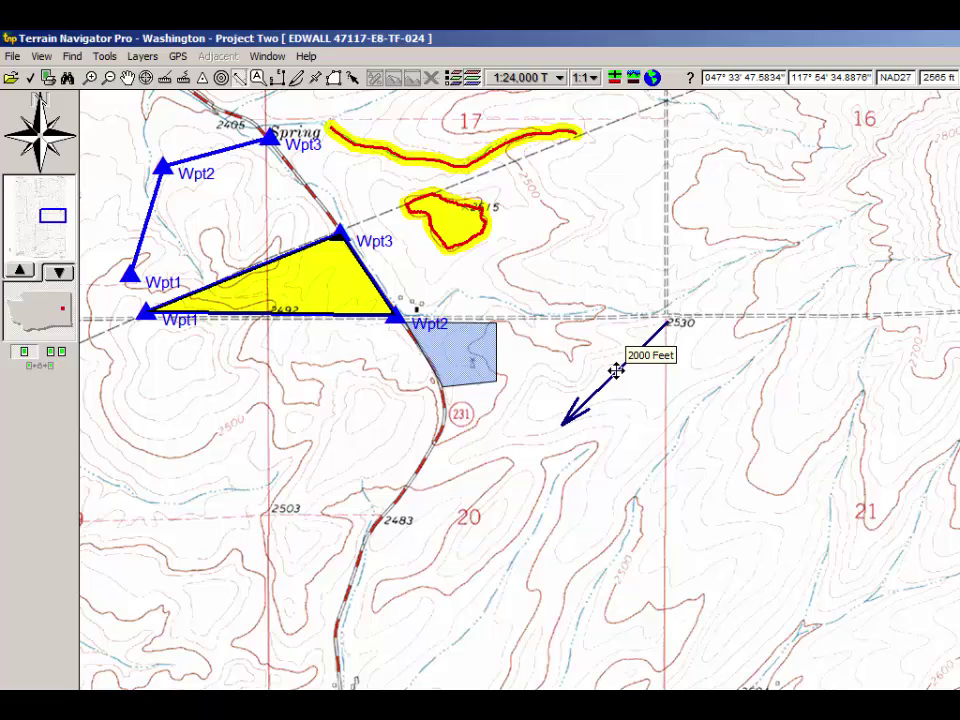
{"action": "right_click", "coordinate": [617, 370]}
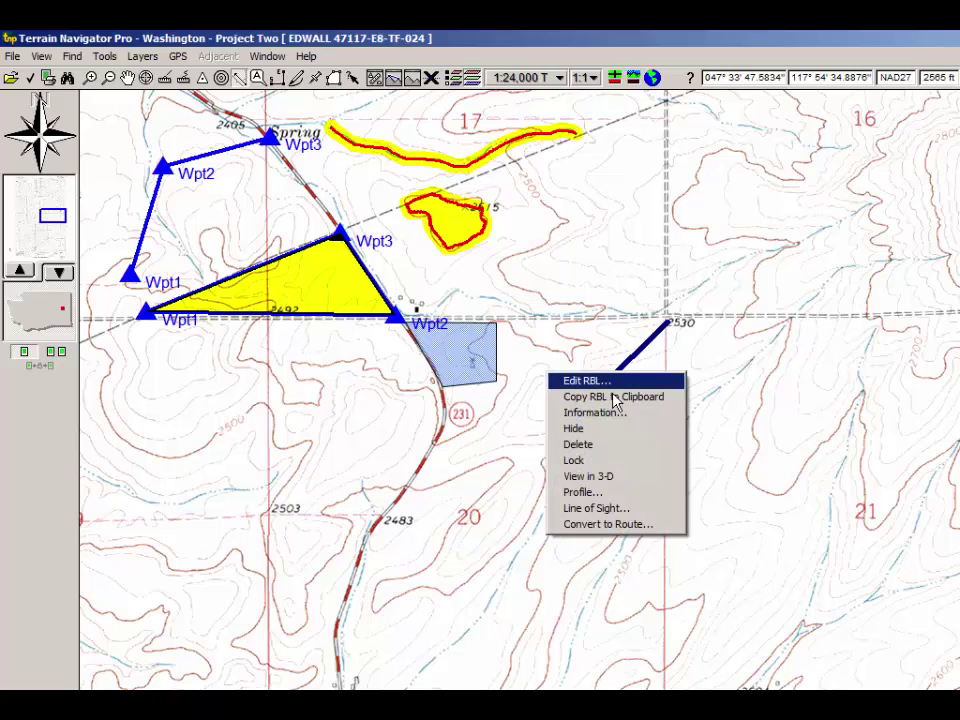
{"action": "left_click", "coordinate": [615, 424]}
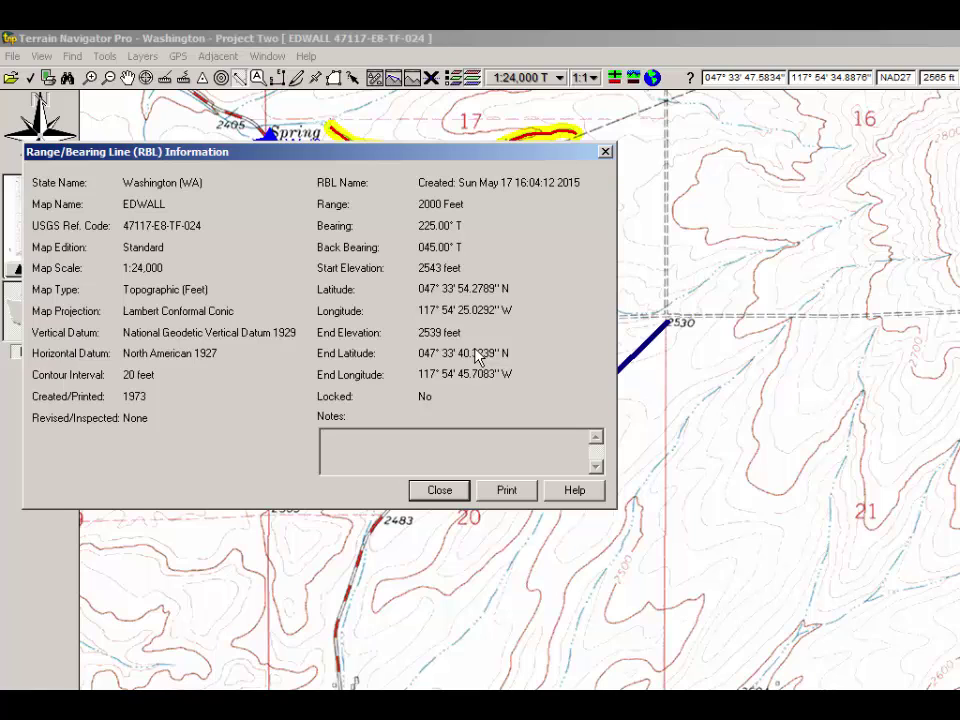
{"action": "left_click", "coordinate": [436, 490]}
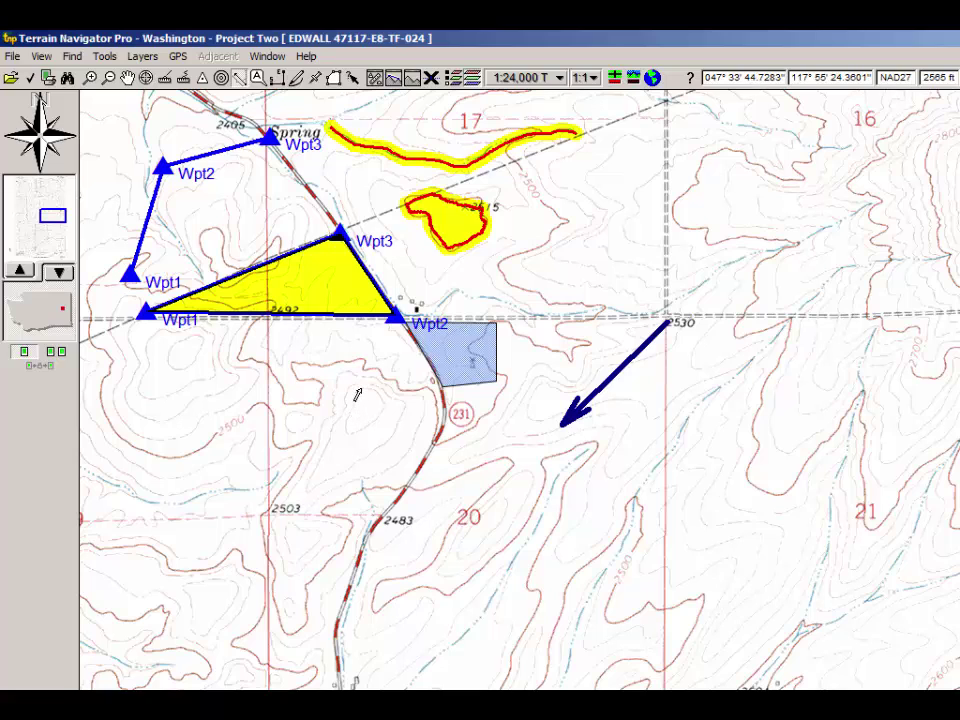
Step: Place two range/bearing lines west of road 231, redirecting one eastward across the road and the other northeast toward the triangular route's Wpt2
{"action": "left_click", "coordinate": [265, 410]}
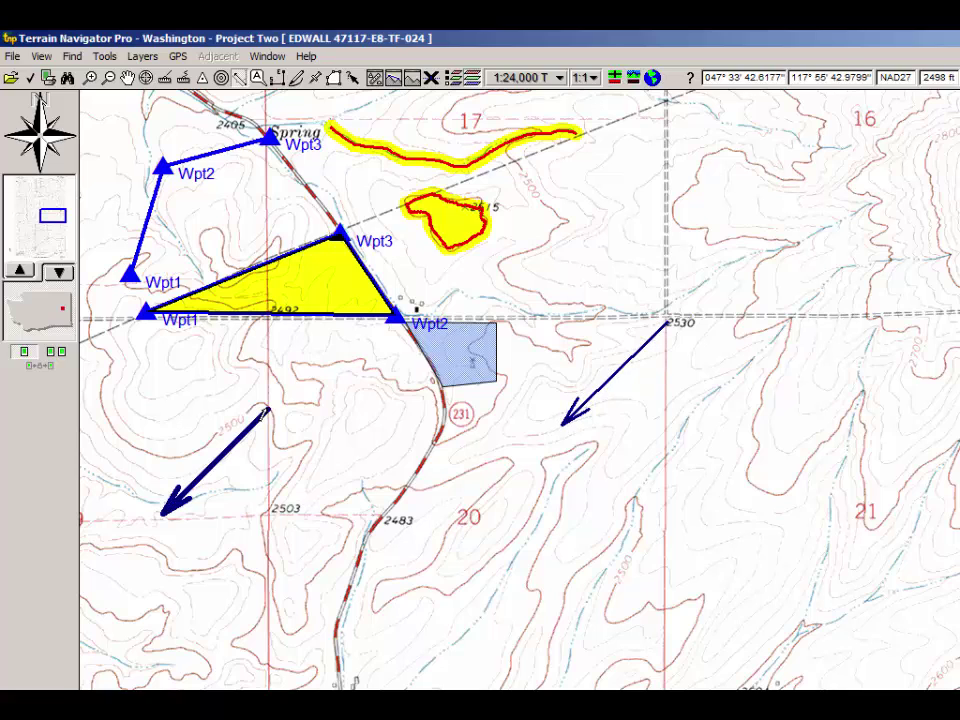
{"action": "left_click", "coordinate": [311, 441]}
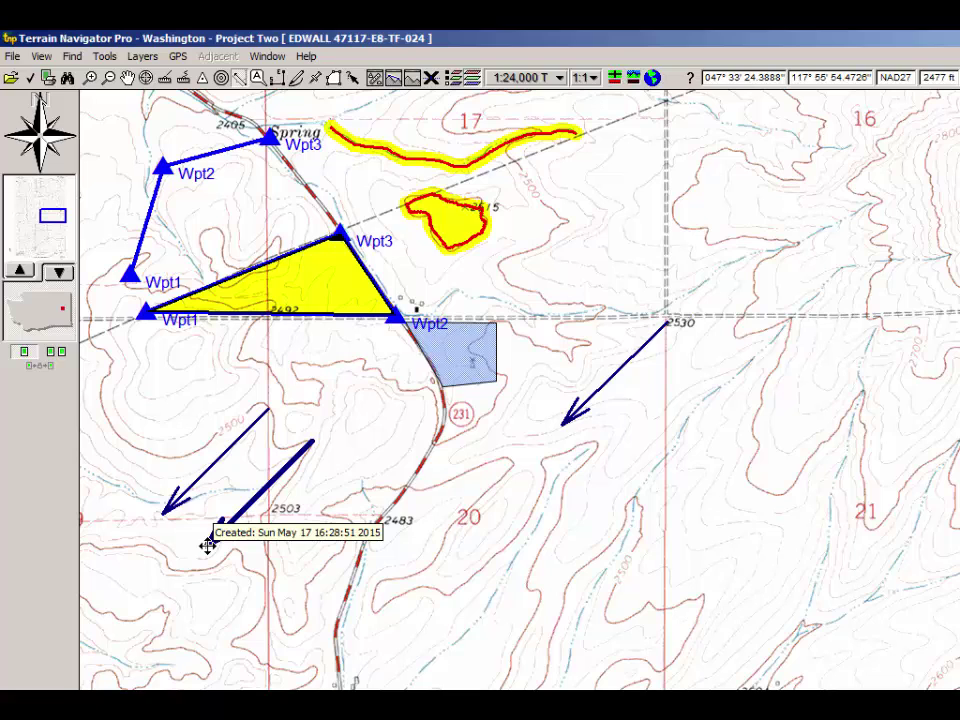
{"action": "mouse_move", "coordinate": [207, 545]}
{"action": "left_mouse_down"}
{"action": "mouse_move", "coordinate": [308, 568]}
{"action": "mouse_move", "coordinate": [456, 564]}
{"action": "mouse_move", "coordinate": [553, 538]}
{"action": "mouse_move", "coordinate": [590, 465]}
{"action": "left_mouse_up"}
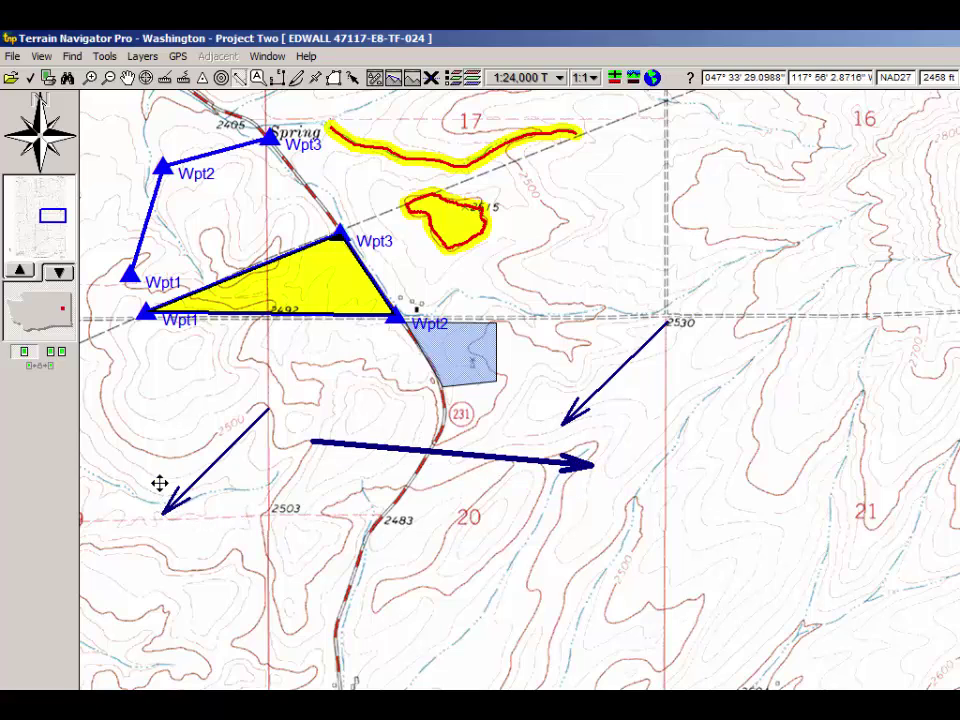
{"action": "mouse_move", "coordinate": [158, 482]}
{"action": "left_mouse_down"}
{"action": "mouse_move", "coordinate": [199, 394]}
{"action": "mouse_move", "coordinate": [387, 356]}
{"action": "left_mouse_up"}
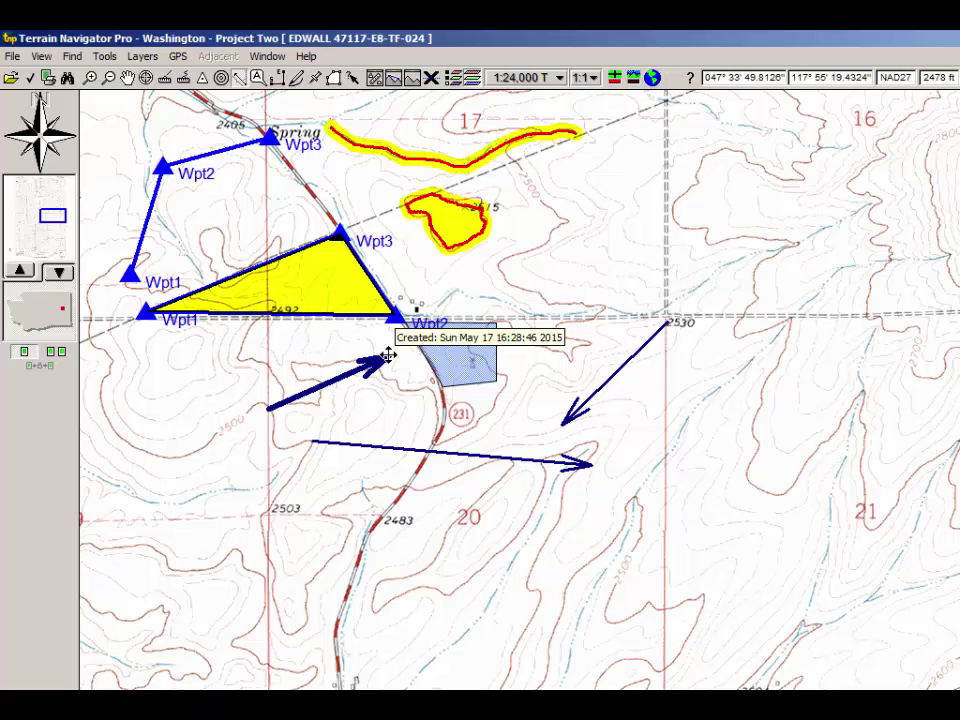
Step: Draw and finish a four-waypoint route around spot height 2503, west of road 231, using the Route tool
{"action": "left_click", "coordinate": [105, 56]}
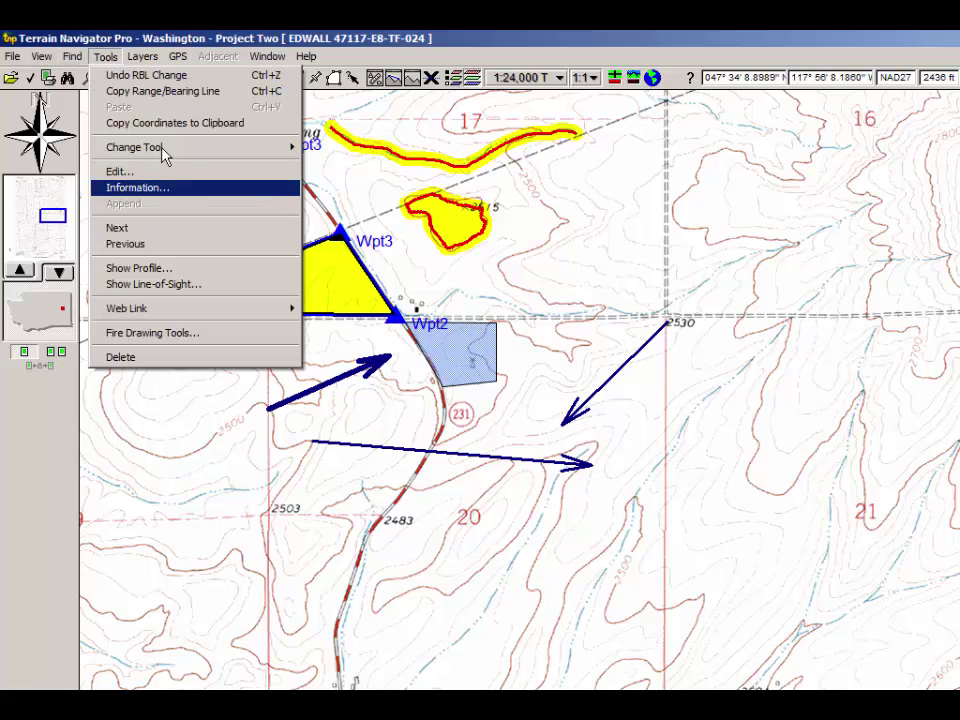
{"action": "mouse_move", "coordinate": [289, 149]}
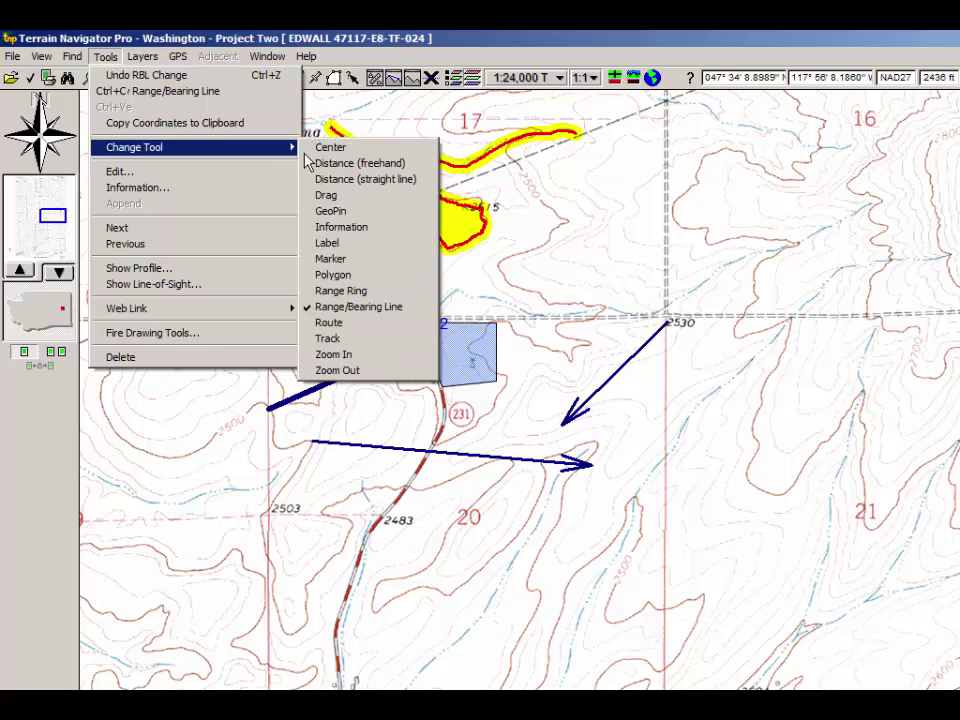
{"action": "left_click", "coordinate": [340, 325]}
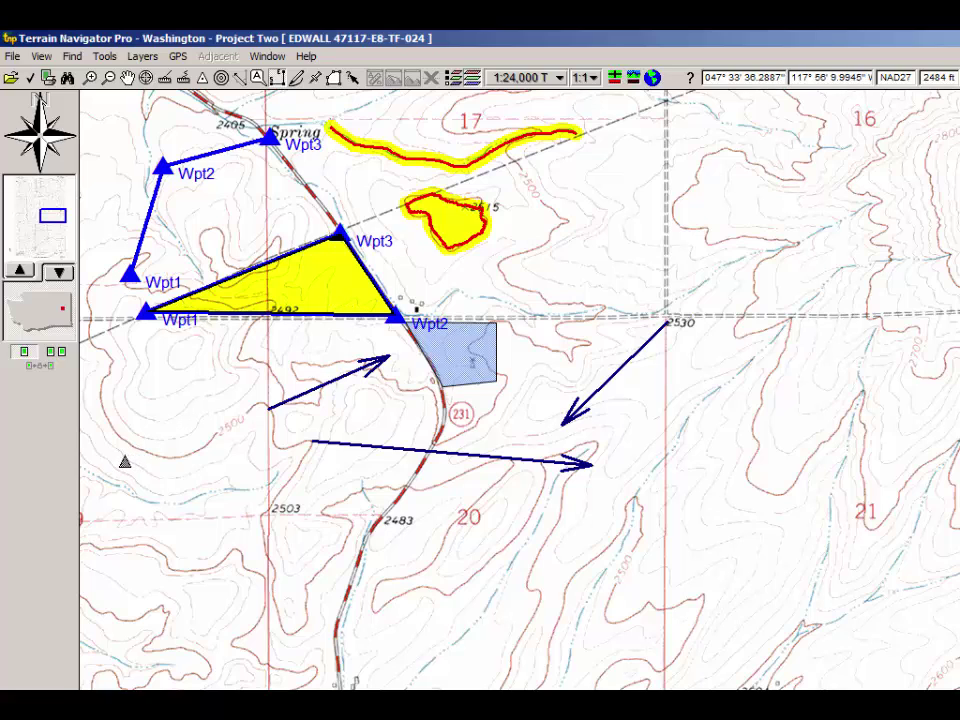
{"action": "left_click", "coordinate": [124, 459]}
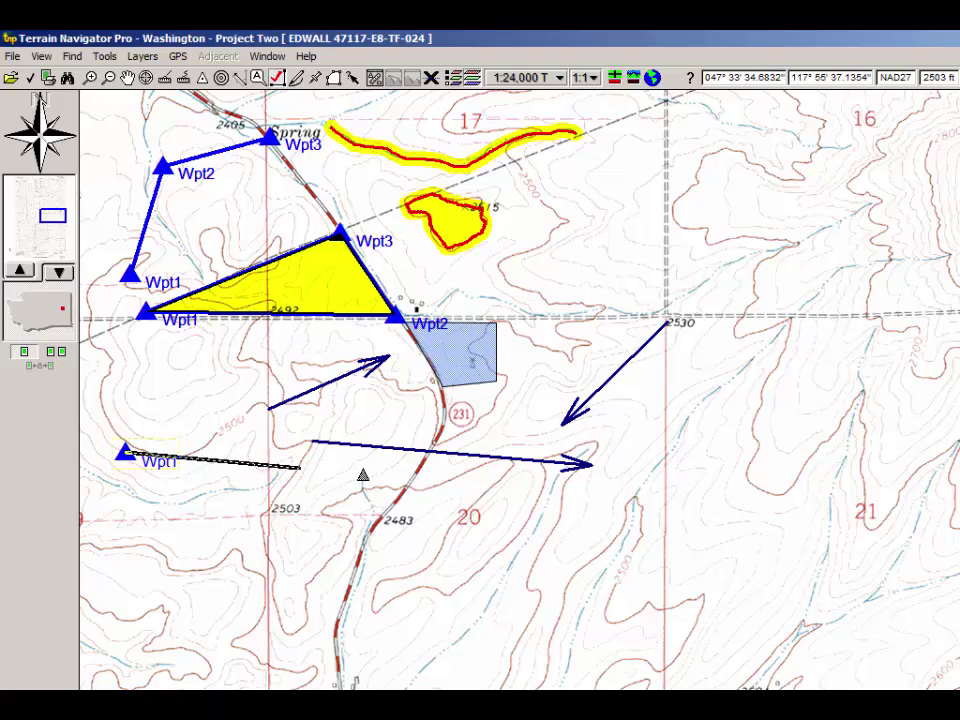
{"action": "left_click", "coordinate": [320, 467]}
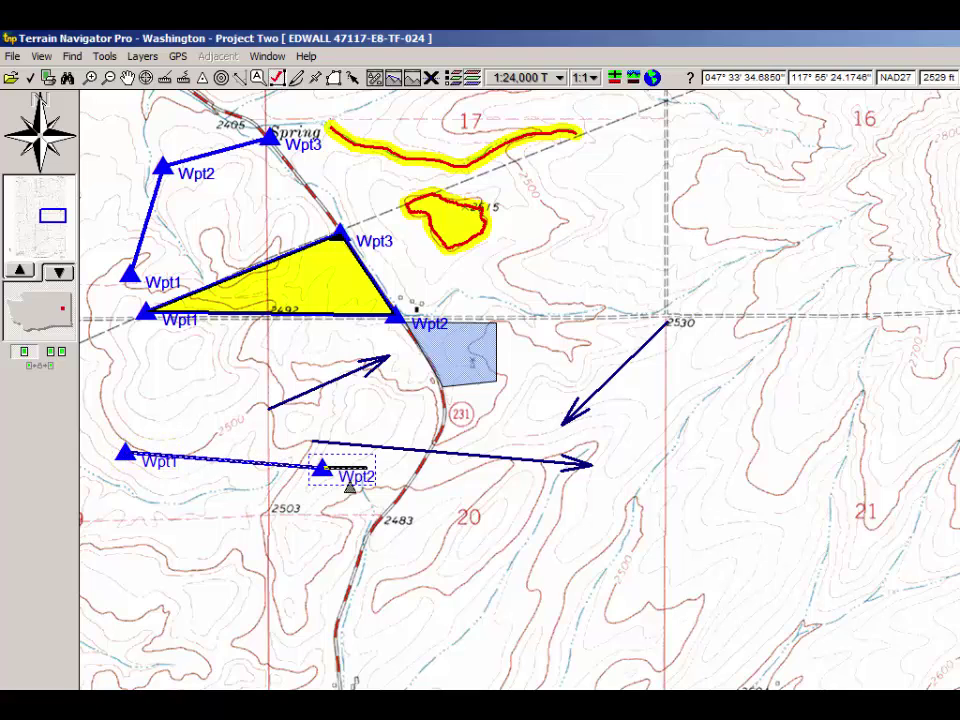
{"action": "left_click", "coordinate": [268, 600]}
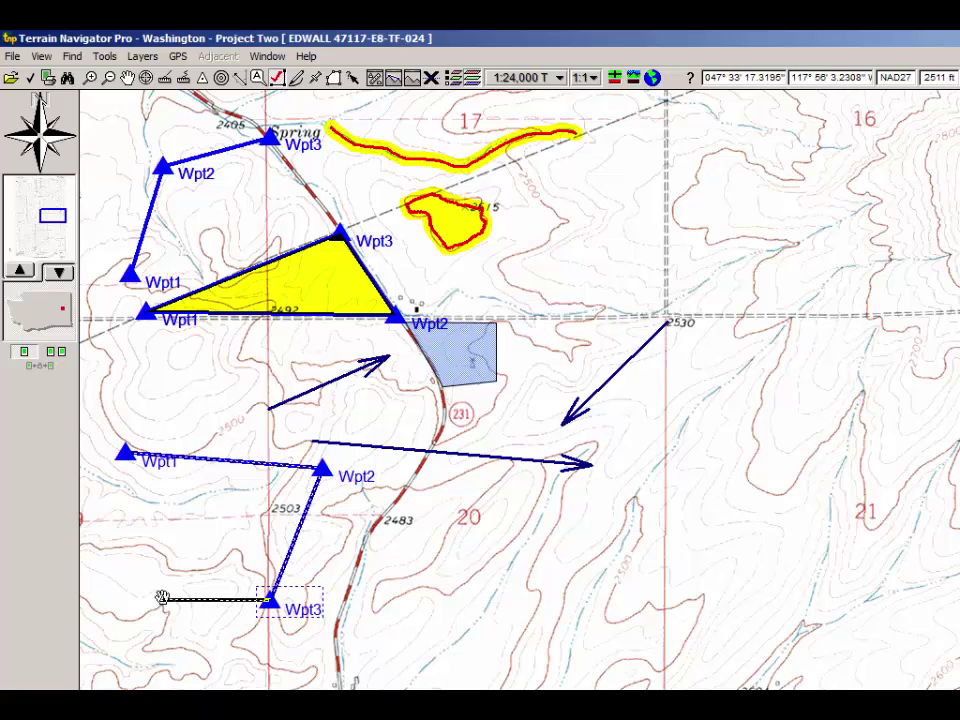
{"action": "left_click", "coordinate": [162, 598]}
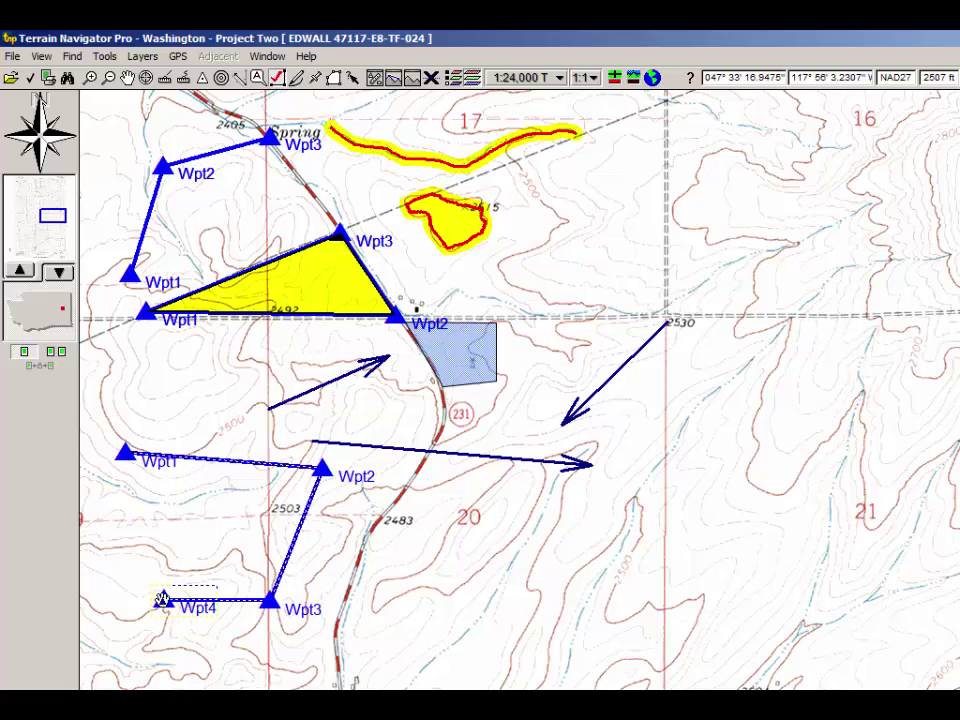
{"action": "right_click", "coordinate": [162, 598]}
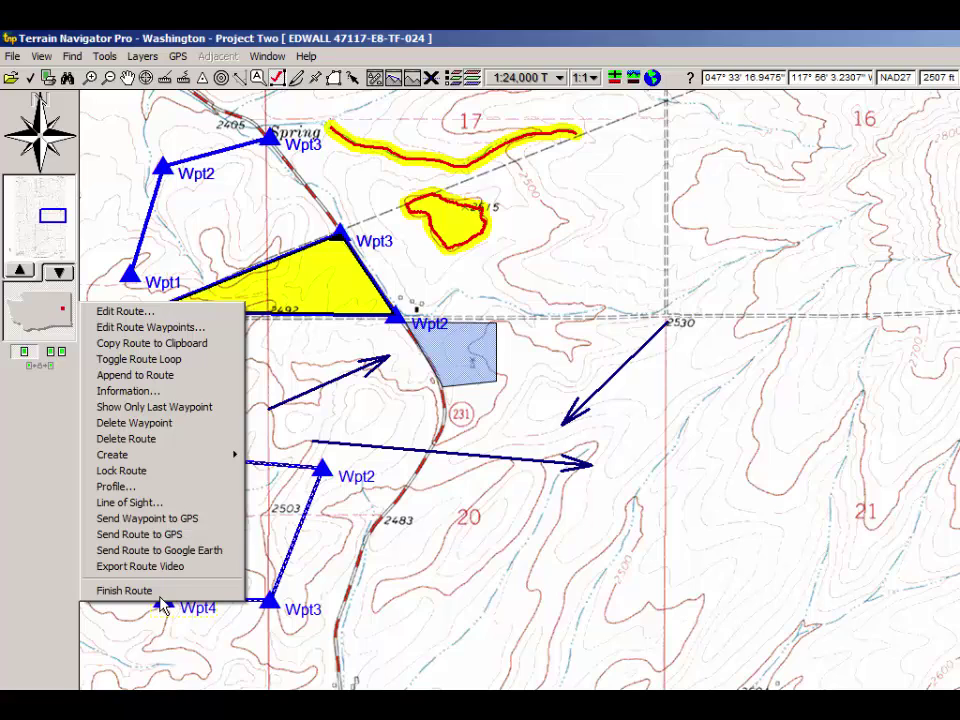
{"action": "left_click", "coordinate": [158, 594]}
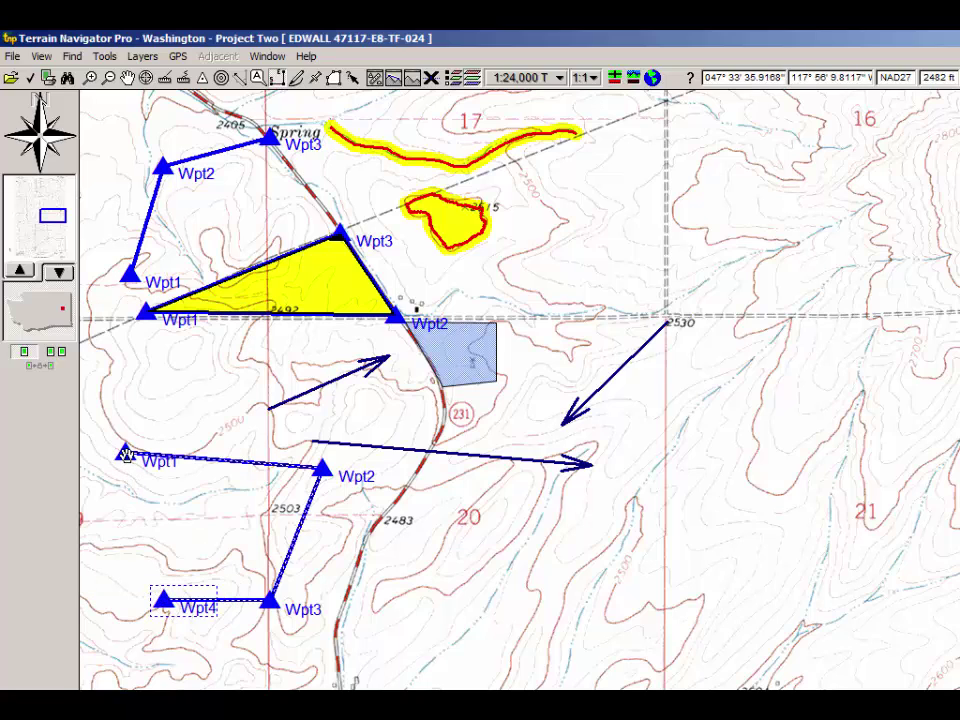
Step: Review the route information for the open four-waypoint route from its first waypoint
{"action": "right_click", "coordinate": [128, 458]}
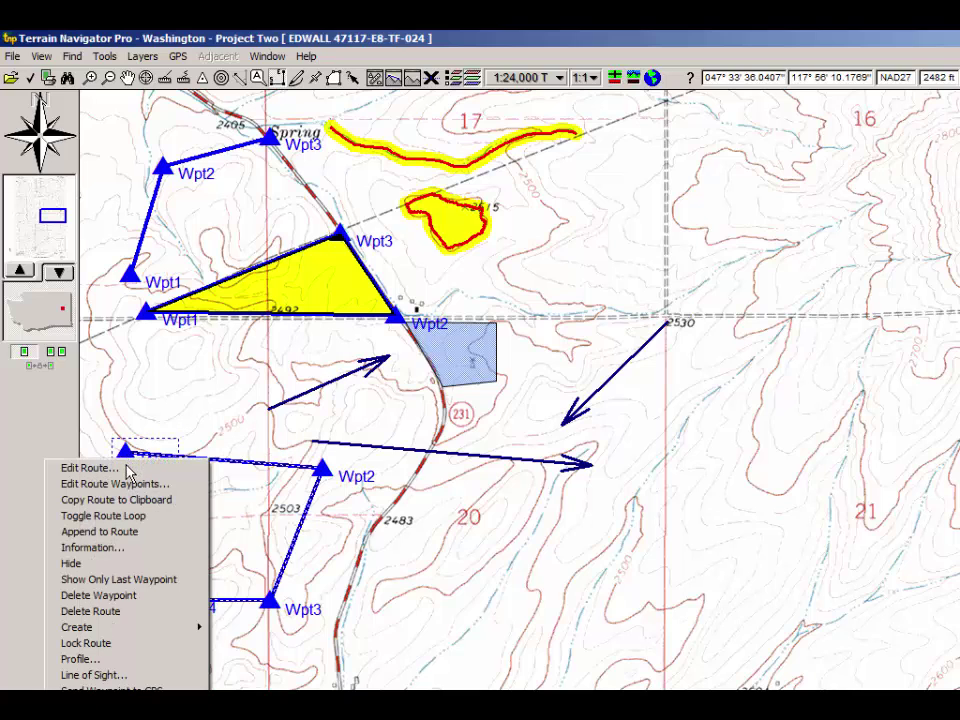
{"action": "left_click", "coordinate": [133, 556]}
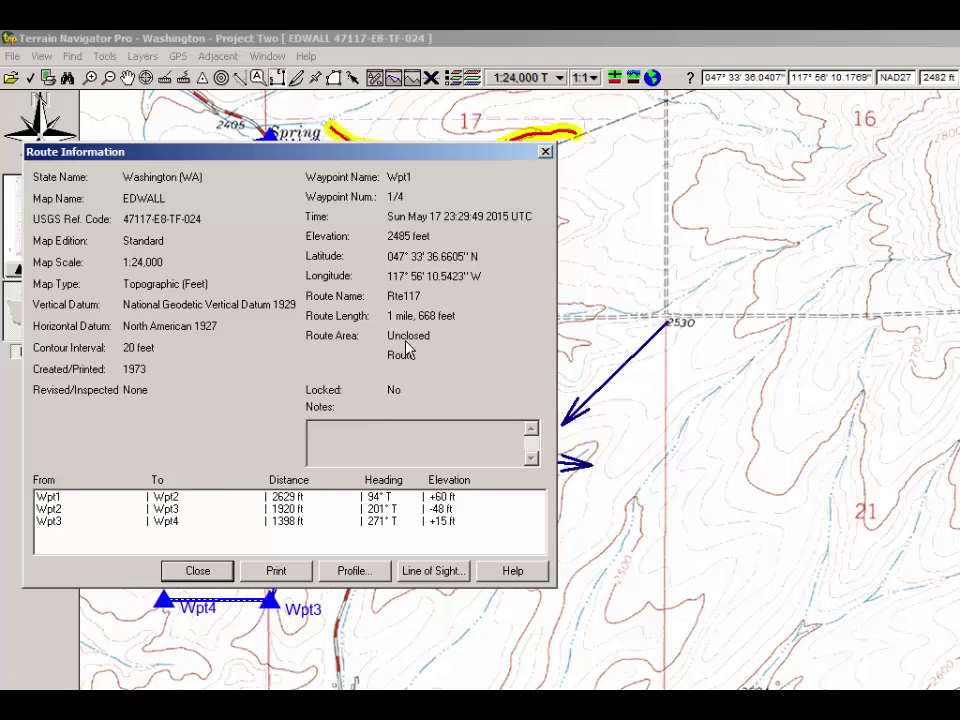
{"action": "left_click", "coordinate": [197, 570]}
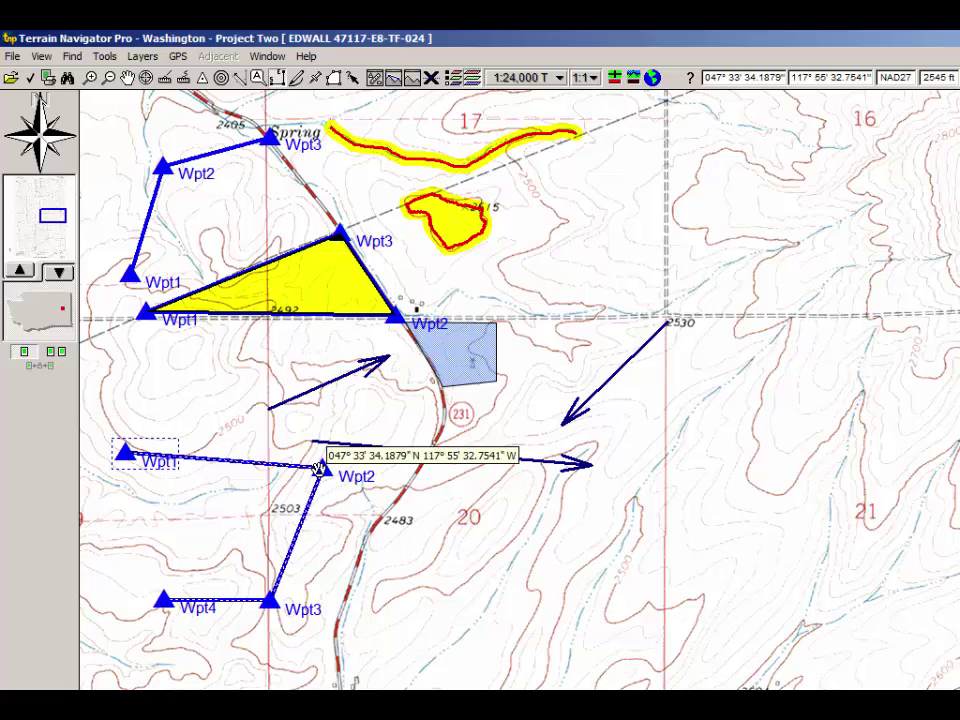
Step: Close the four-waypoint route into a loop and check its area and leg distances in the route information
{"action": "right_click", "coordinate": [320, 468]}
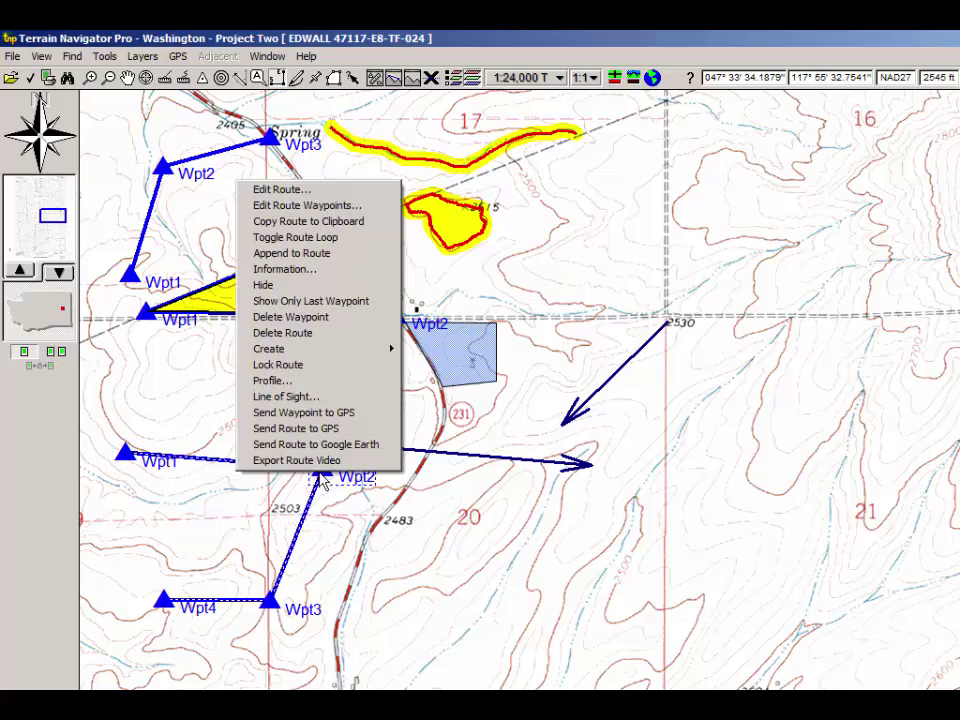
{"action": "left_click", "coordinate": [316, 238]}
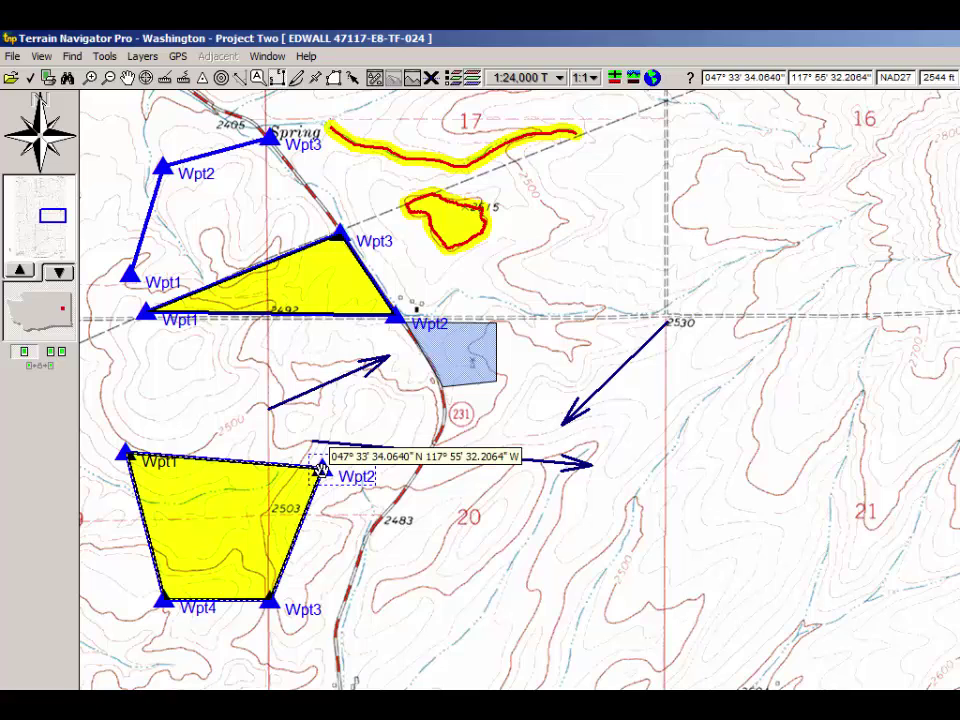
{"action": "right_click", "coordinate": [322, 468]}
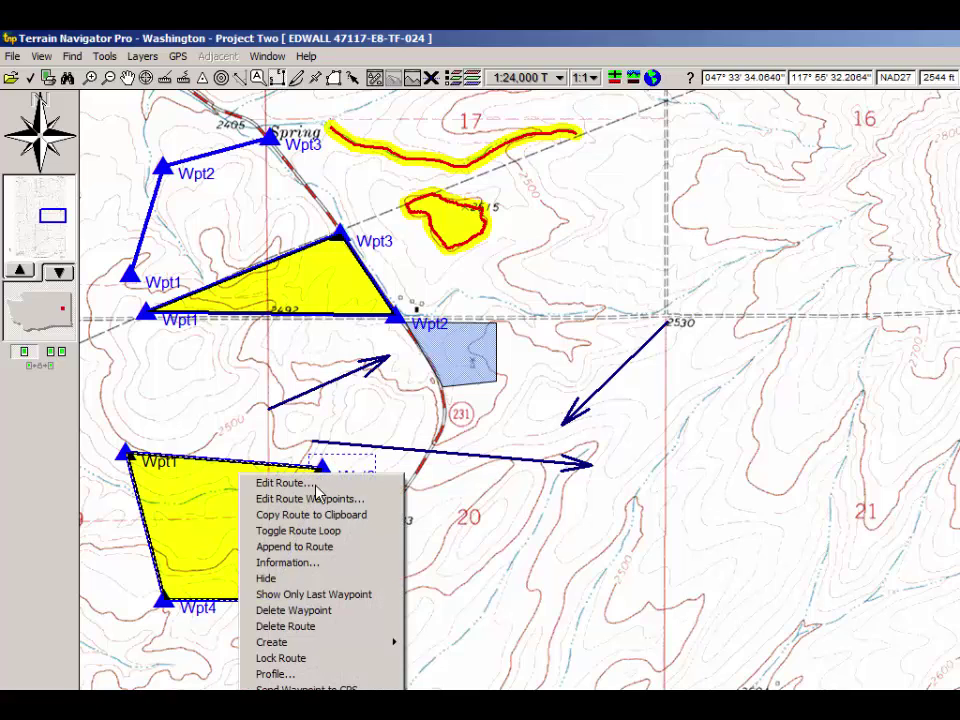
{"action": "left_click", "coordinate": [286, 563]}
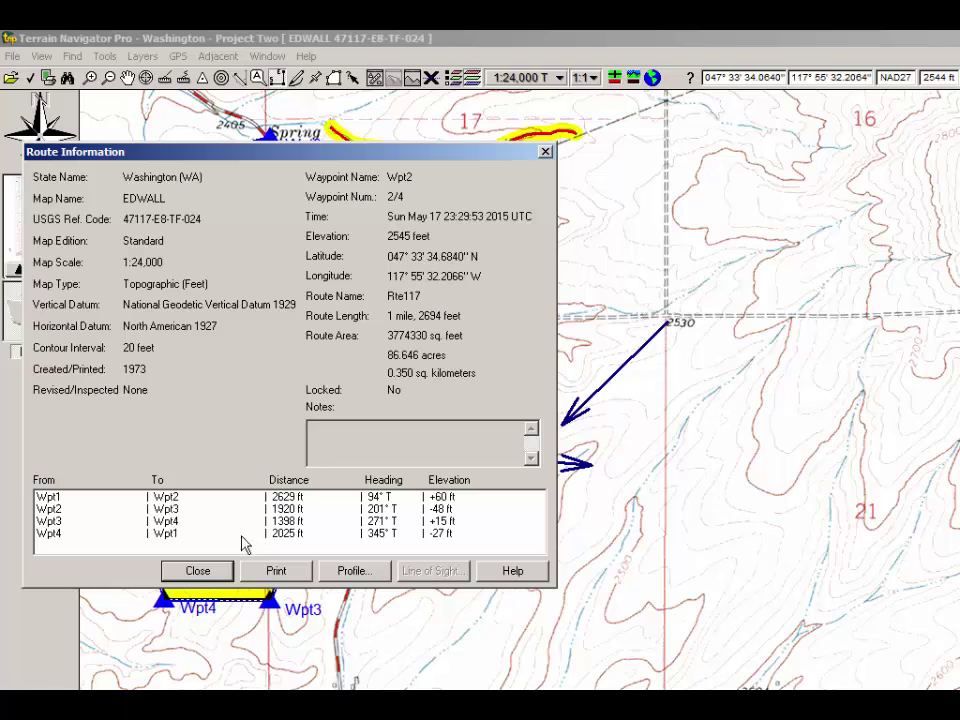
{"action": "left_click", "coordinate": [208, 572]}
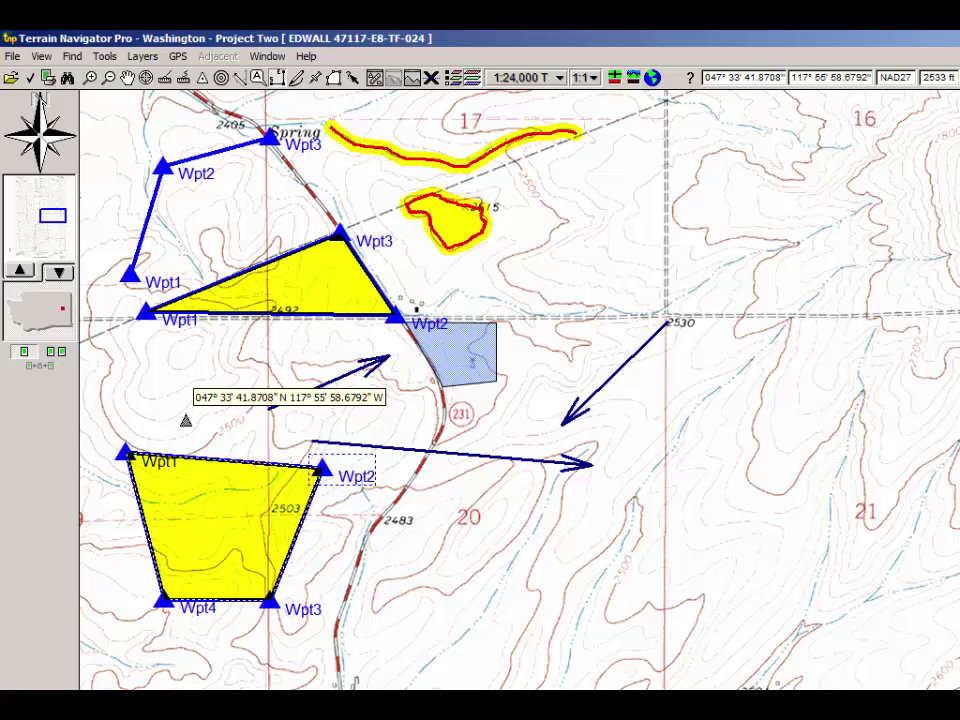
Step: Delete the looped four-waypoint route together with all its waypoints
{"action": "right_click", "coordinate": [122, 450]}
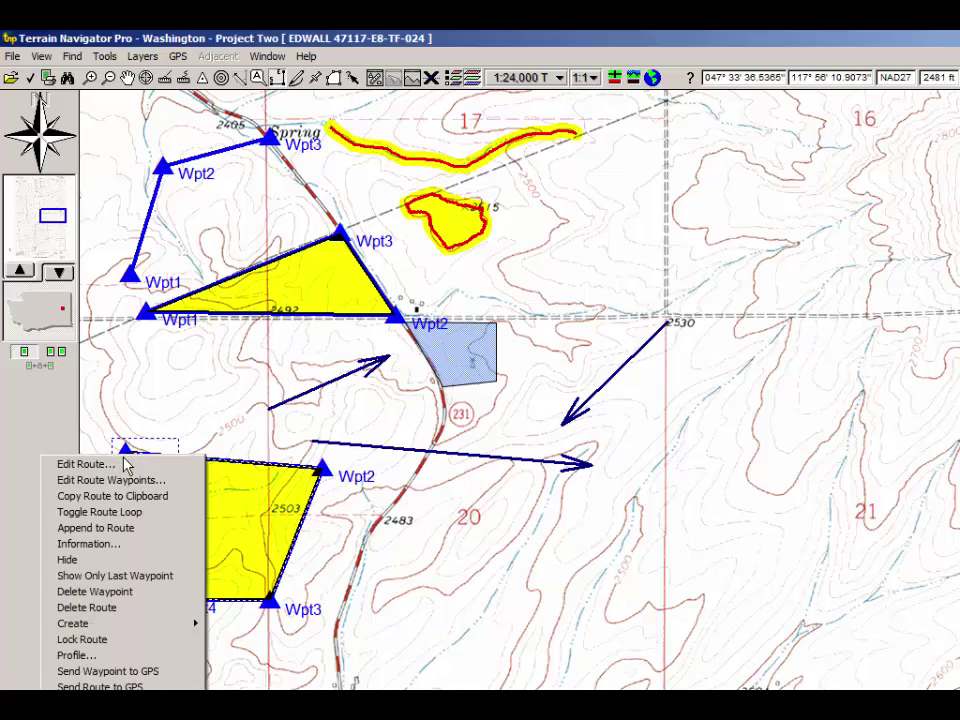
{"action": "left_click", "coordinate": [88, 607]}
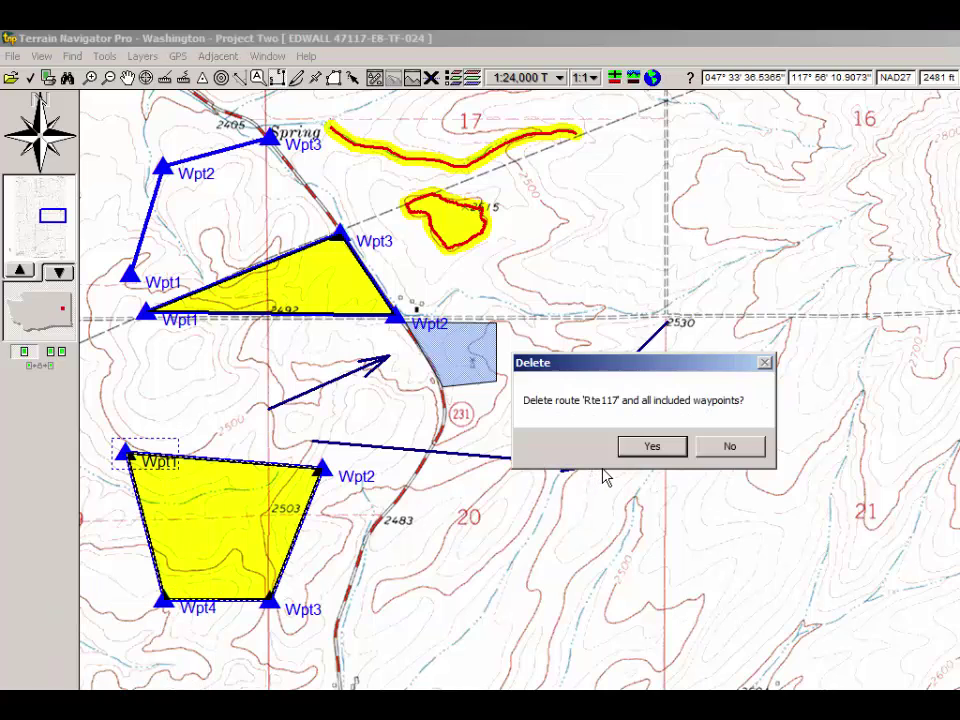
{"action": "left_click", "coordinate": [628, 450]}
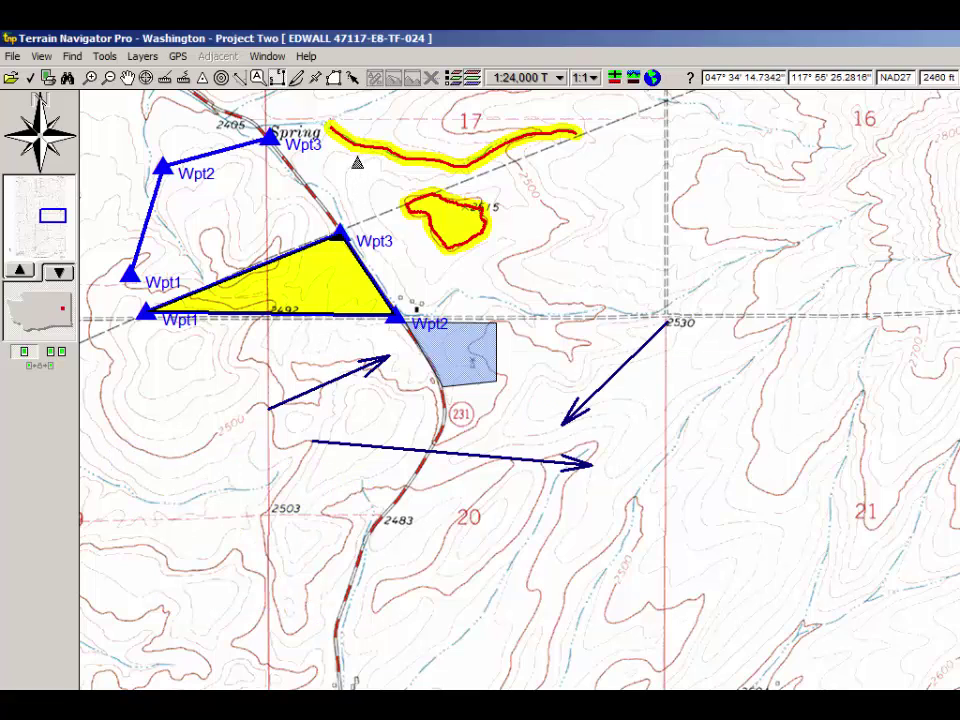
Step: Draw and finish a track west of spot height 2503 with the Track tool, combining two straight segments and a curving freehand stretch
{"action": "mouse_move", "coordinate": [357, 150]}
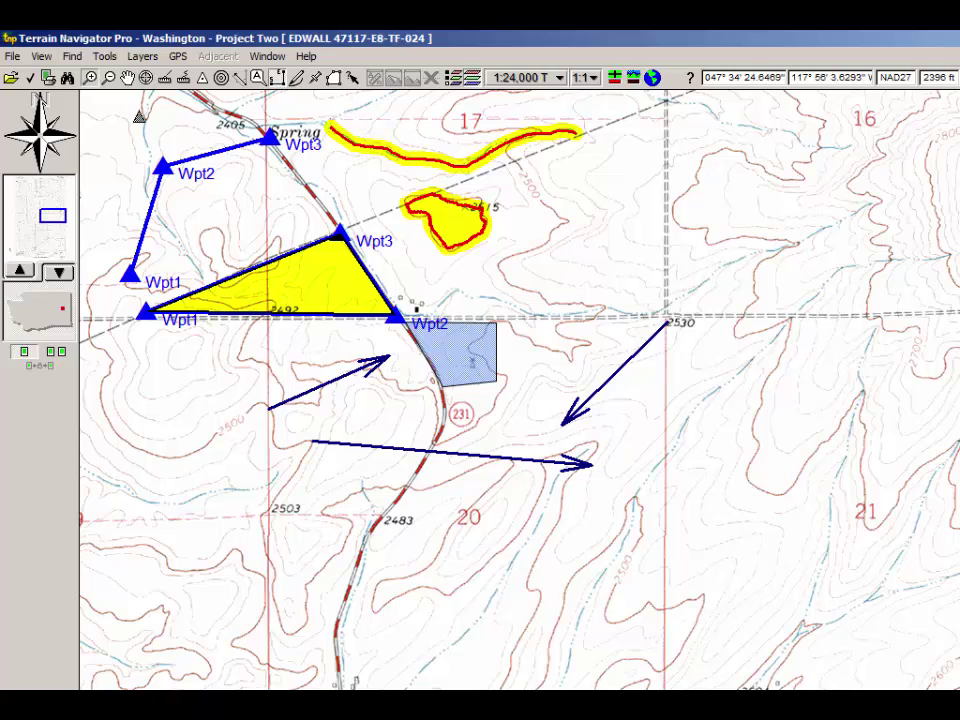
{"action": "left_click", "coordinate": [100, 57]}
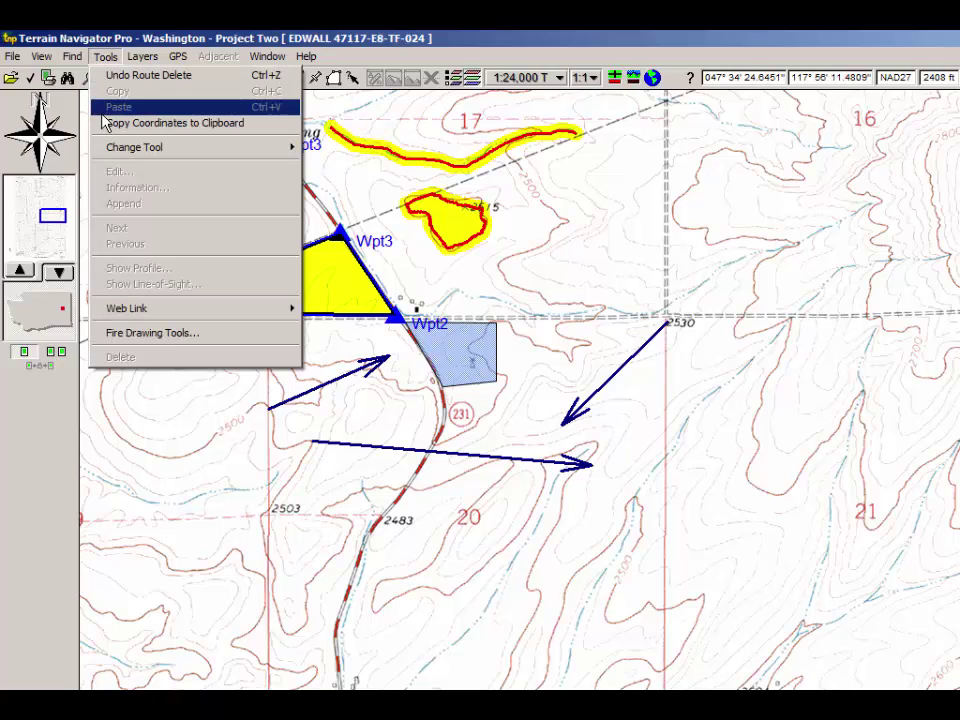
{"action": "mouse_move", "coordinate": [145, 152]}
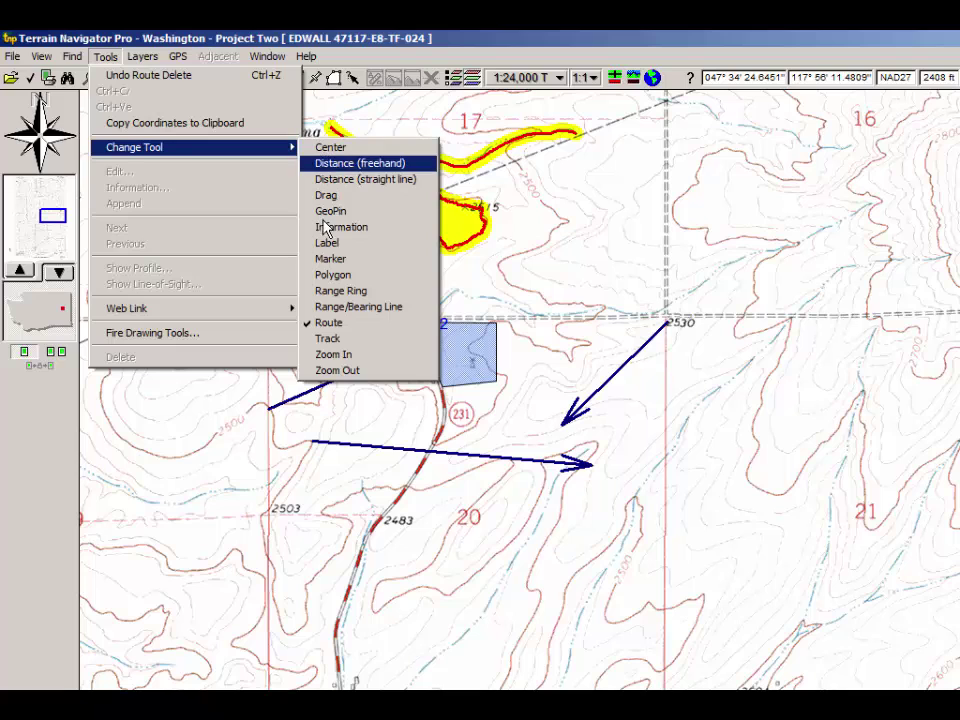
{"action": "left_click", "coordinate": [328, 338]}
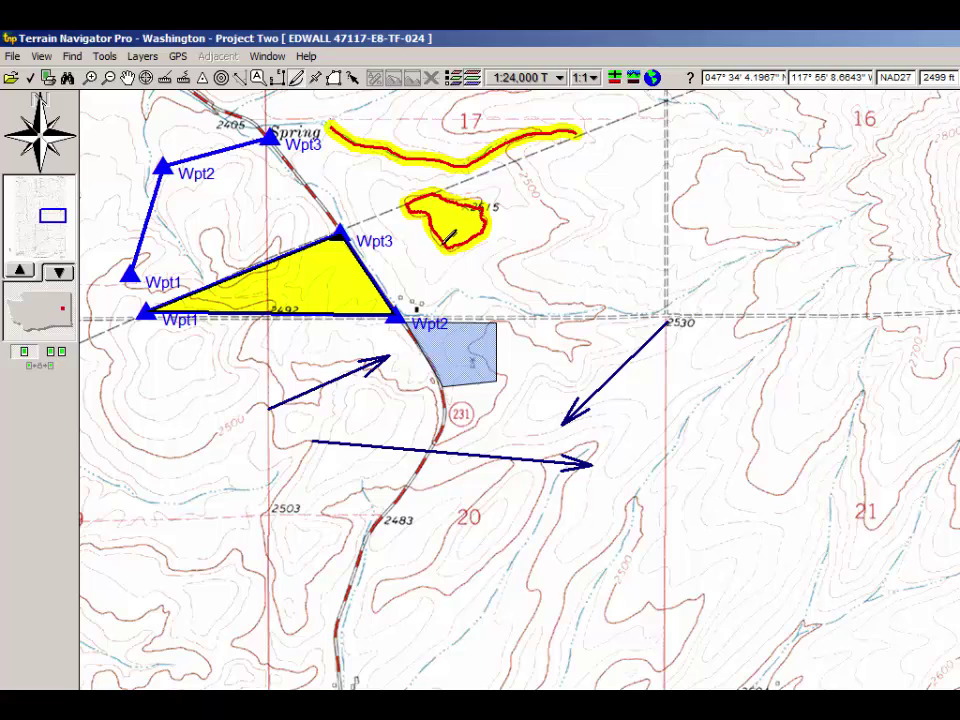
{"action": "mouse_move", "coordinate": [438, 243]}
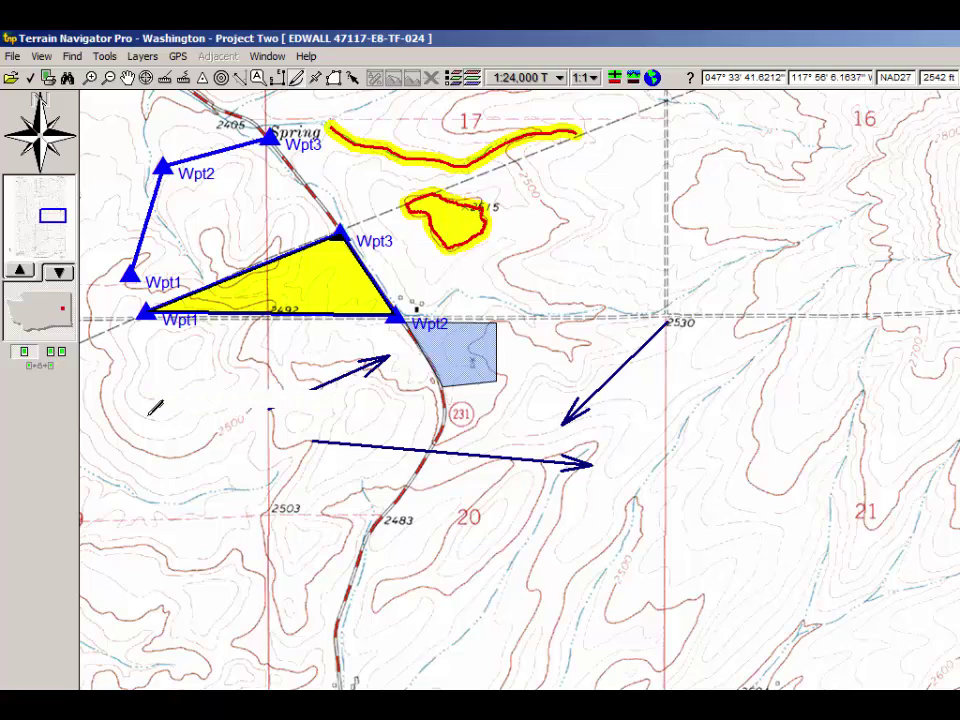
{"action": "left_click", "coordinate": [149, 414]}
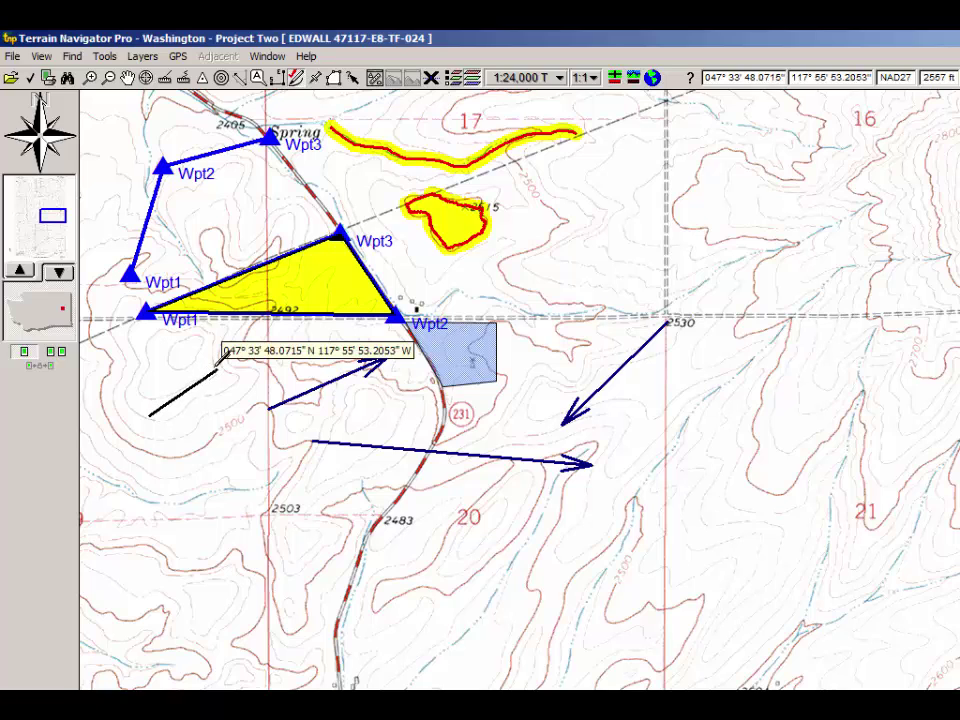
{"action": "left_click", "coordinate": [218, 367]}
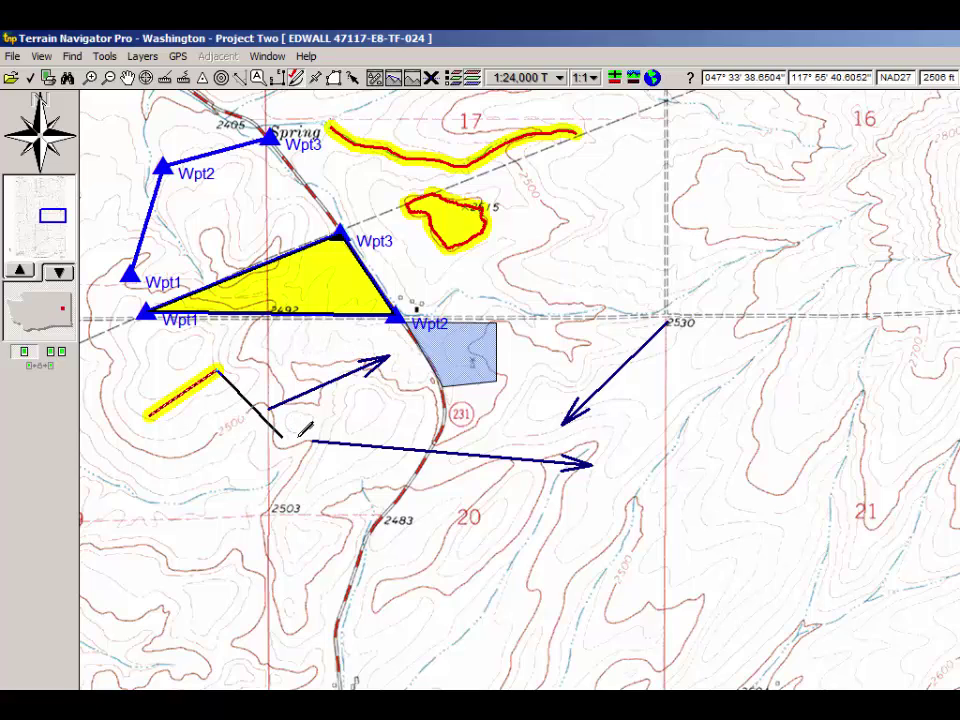
{"action": "double_click", "coordinate": [262, 447]}
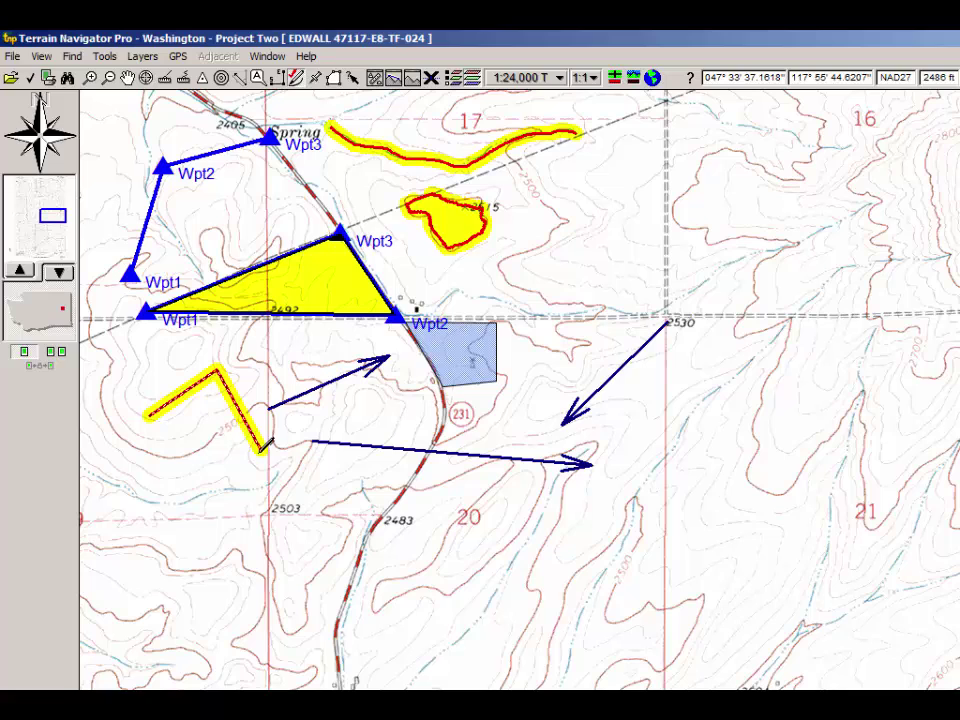
{"action": "mouse_move", "coordinate": [258, 455]}
{"action": "left_mouse_down"}
{"action": "mouse_move", "coordinate": [214, 488]}
{"action": "mouse_move", "coordinate": [175, 497]}
{"action": "mouse_move", "coordinate": [133, 472]}
{"action": "mouse_move", "coordinate": [172, 440]}
{"action": "mouse_move", "coordinate": [114, 443]}
{"action": "left_mouse_up"}
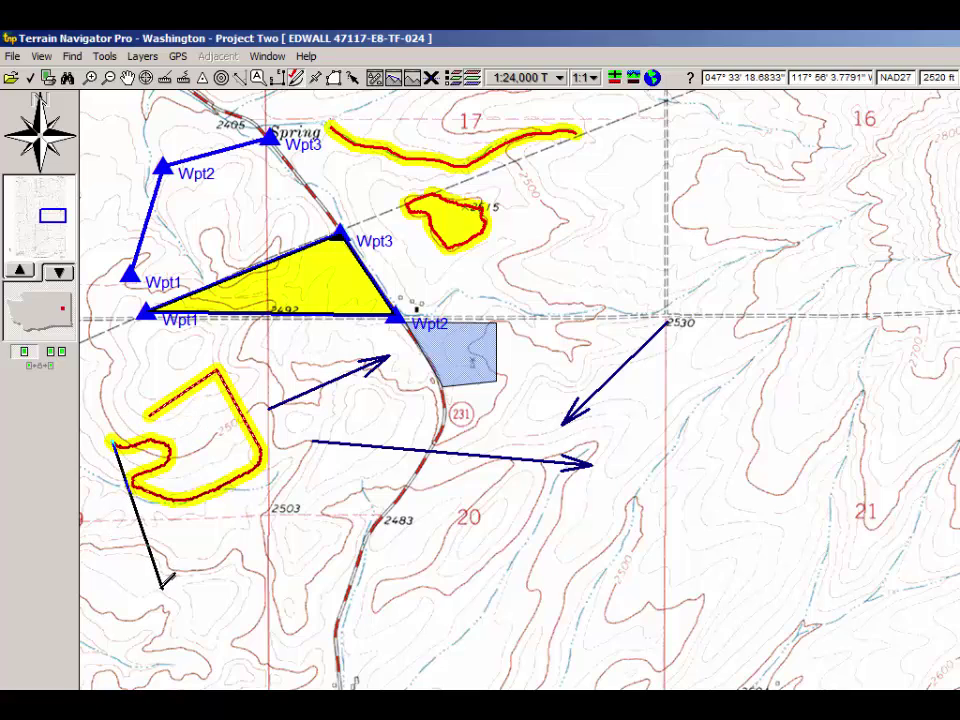
{"action": "right_click", "coordinate": [113, 449]}
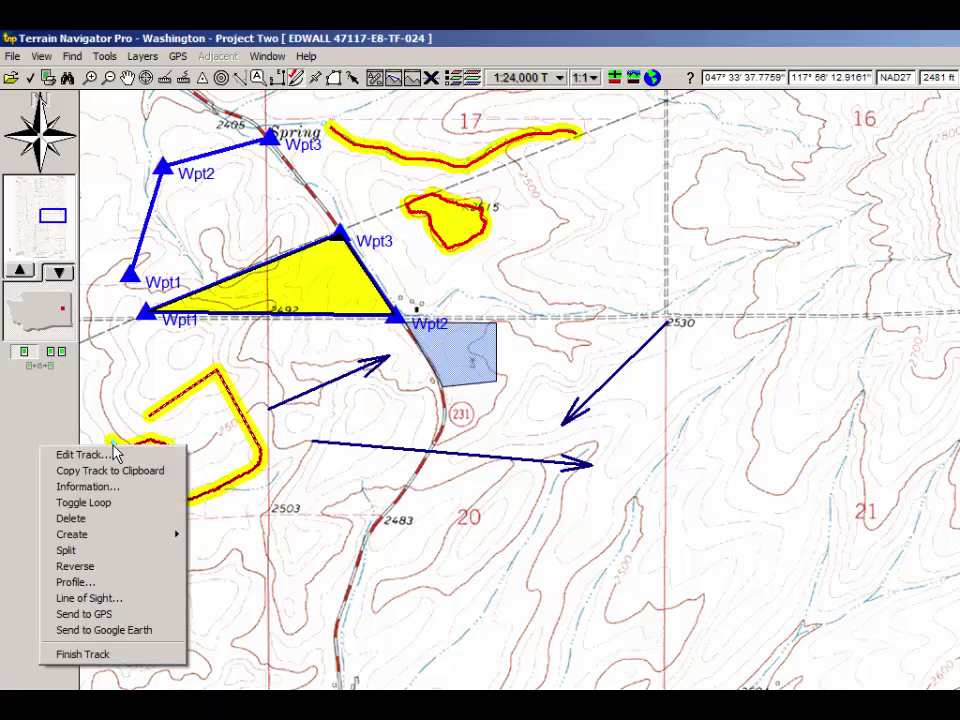
{"action": "left_click", "coordinate": [111, 655]}
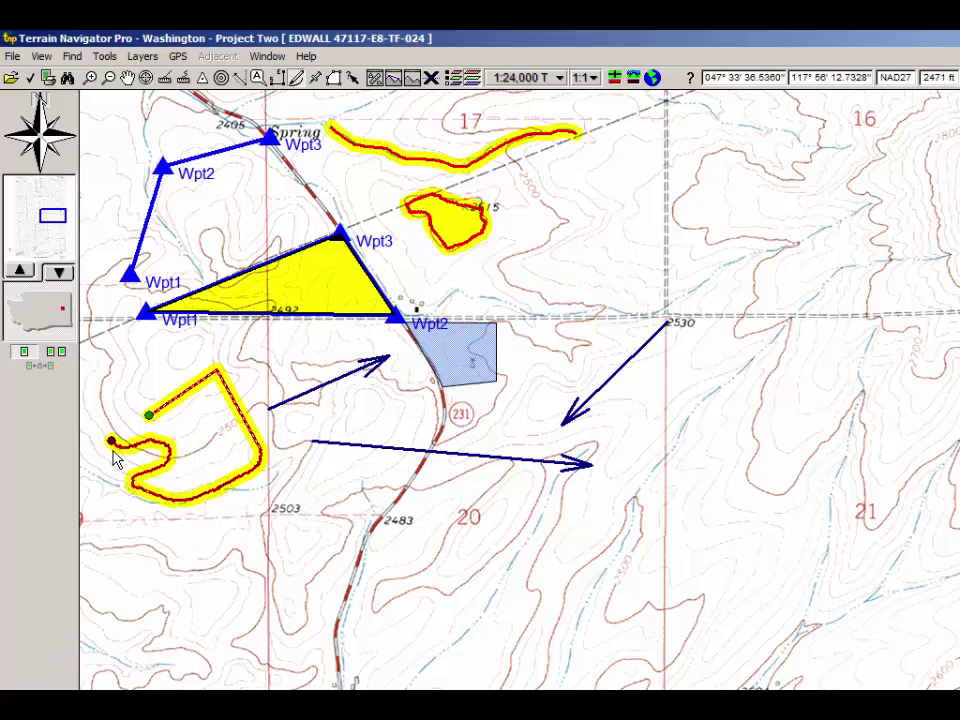
Step: Check the length of the open track west of spot height 2503 and review its track log information
{"action": "mouse_move", "coordinate": [113, 450]}
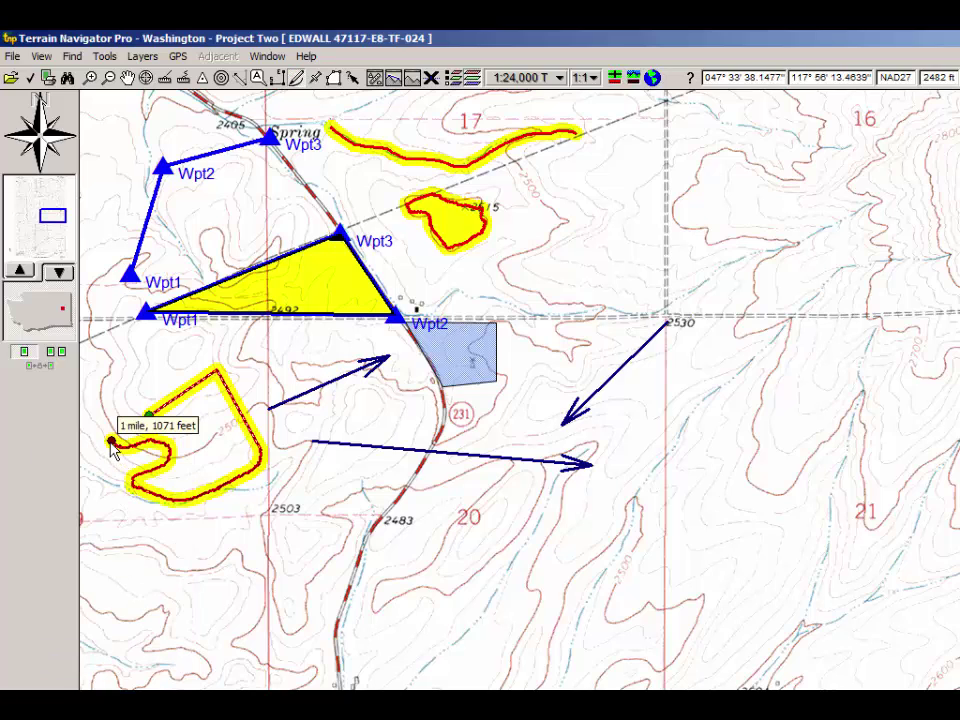
{"action": "right_click", "coordinate": [170, 455]}
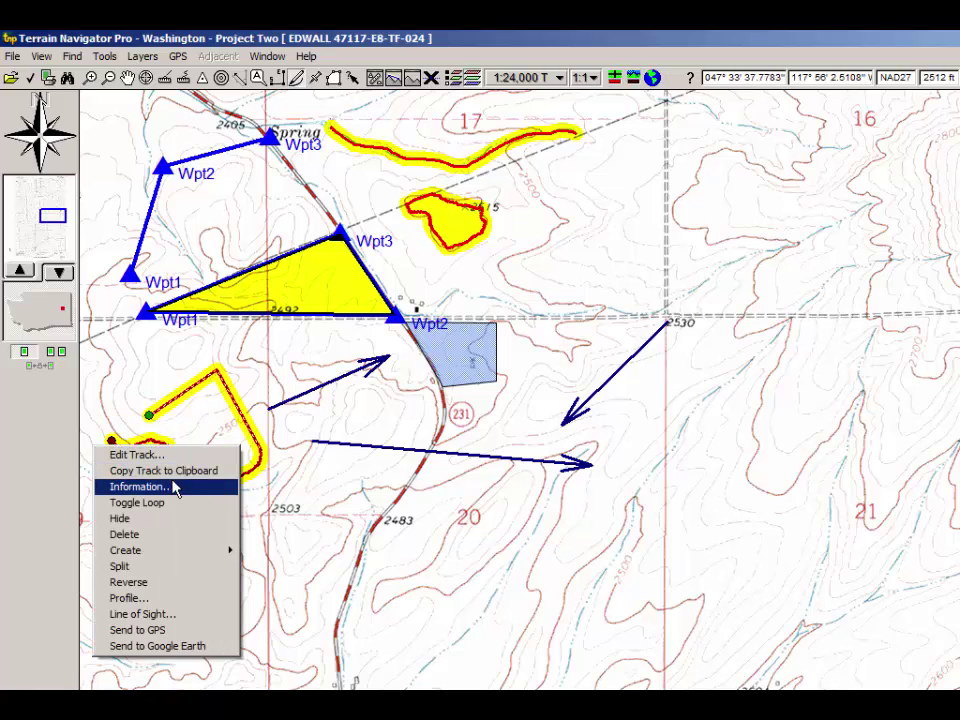
{"action": "left_click", "coordinate": [176, 488]}
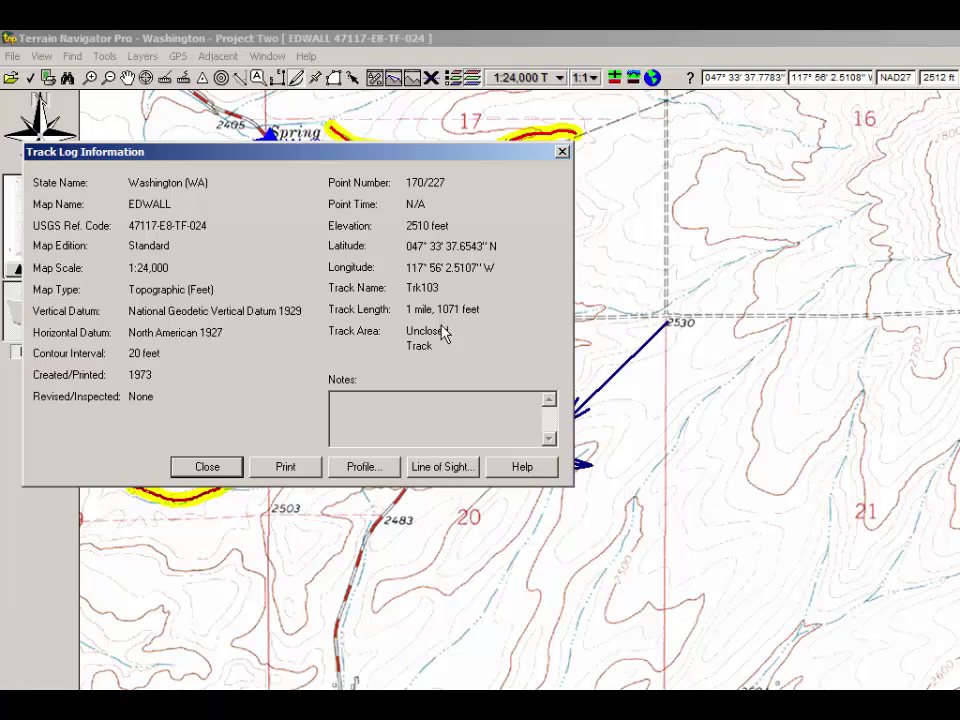
{"action": "left_click", "coordinate": [206, 467]}
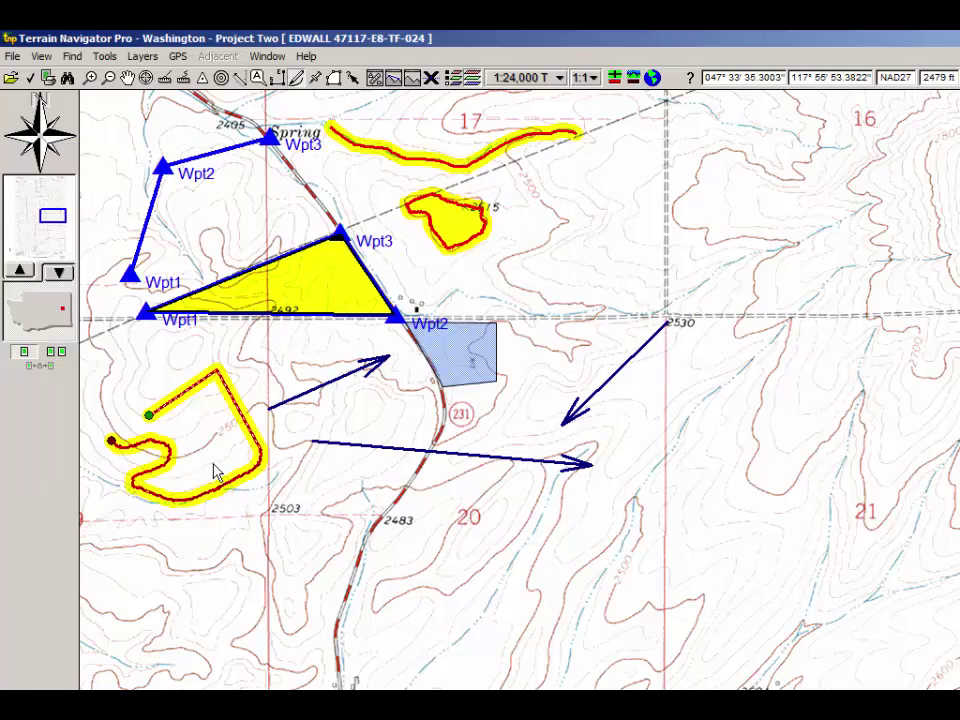
Step: Close the track west of spot height 2503 into a loop and check its area in the track log information
{"action": "right_click", "coordinate": [177, 408]}
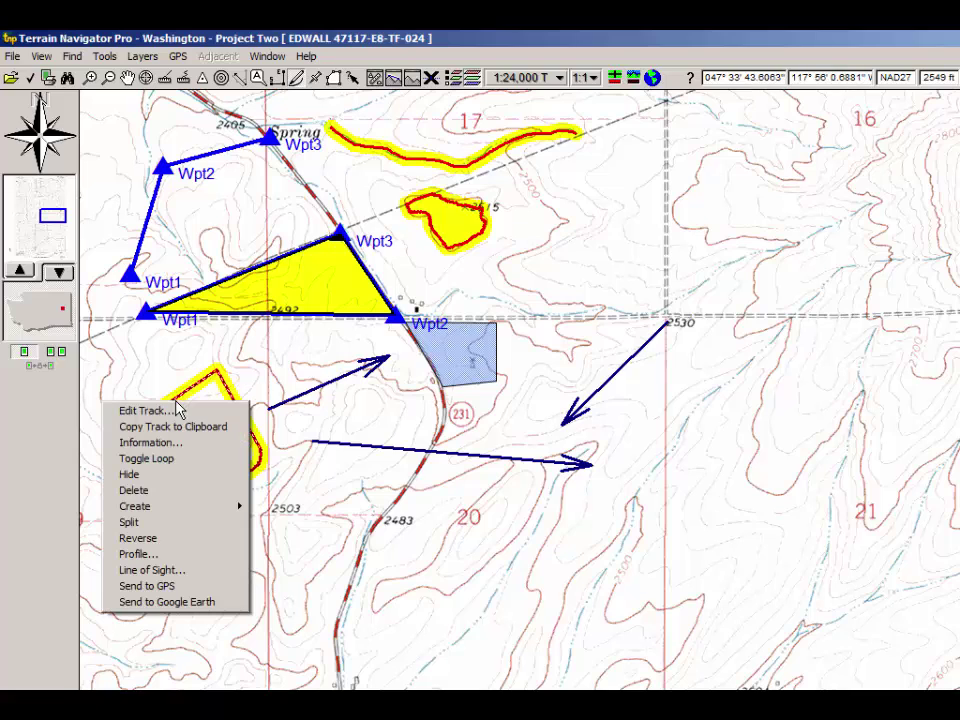
{"action": "left_click", "coordinate": [163, 459]}
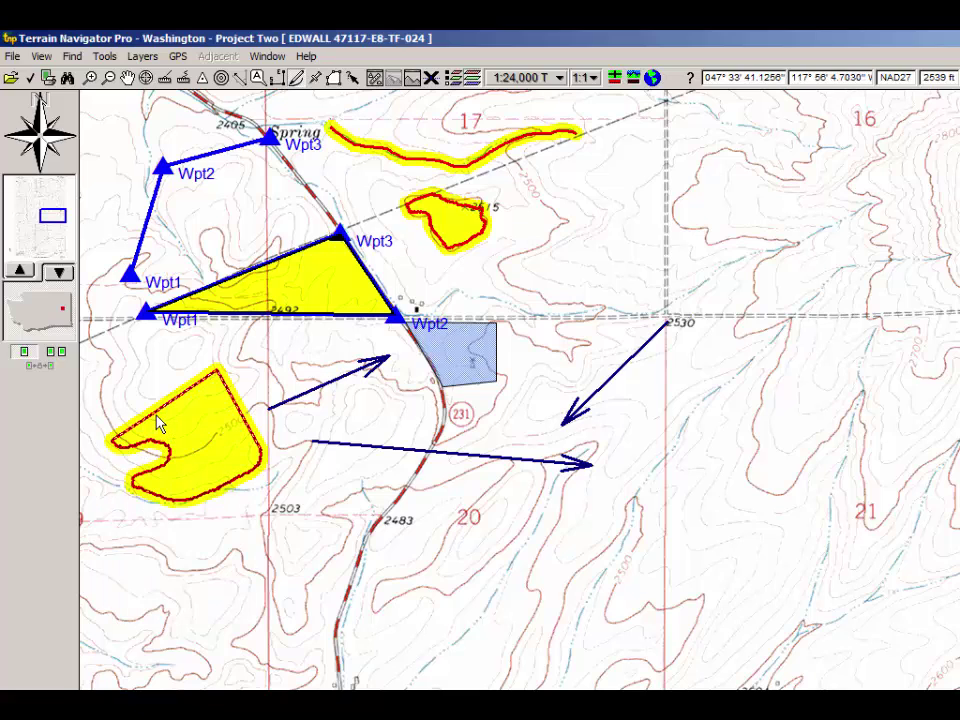
{"action": "right_click", "coordinate": [158, 421]}
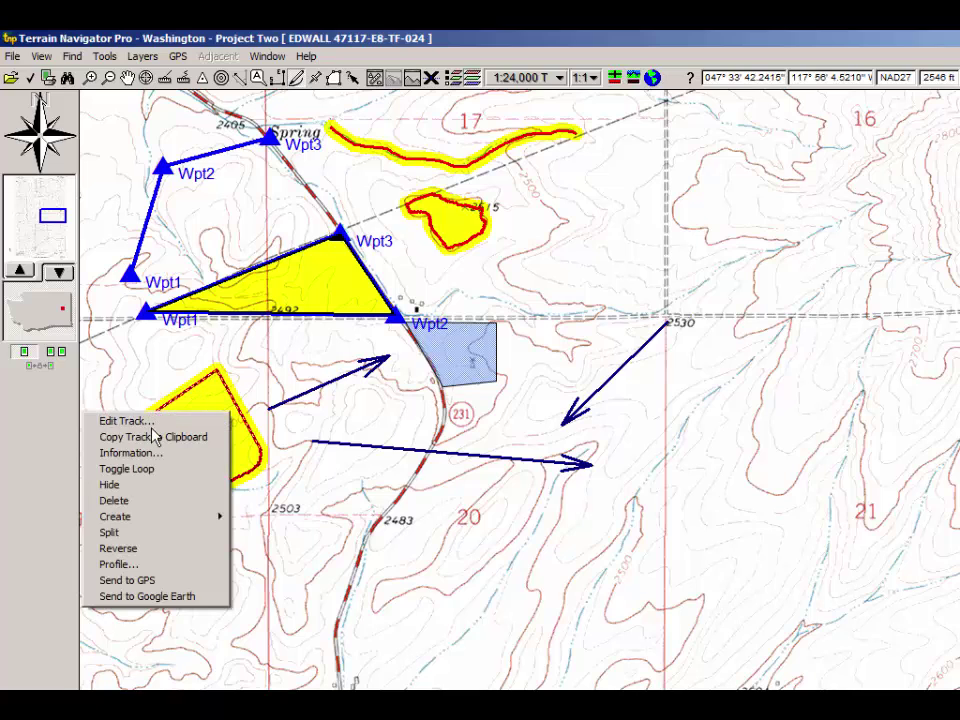
{"action": "left_click", "coordinate": [160, 455]}
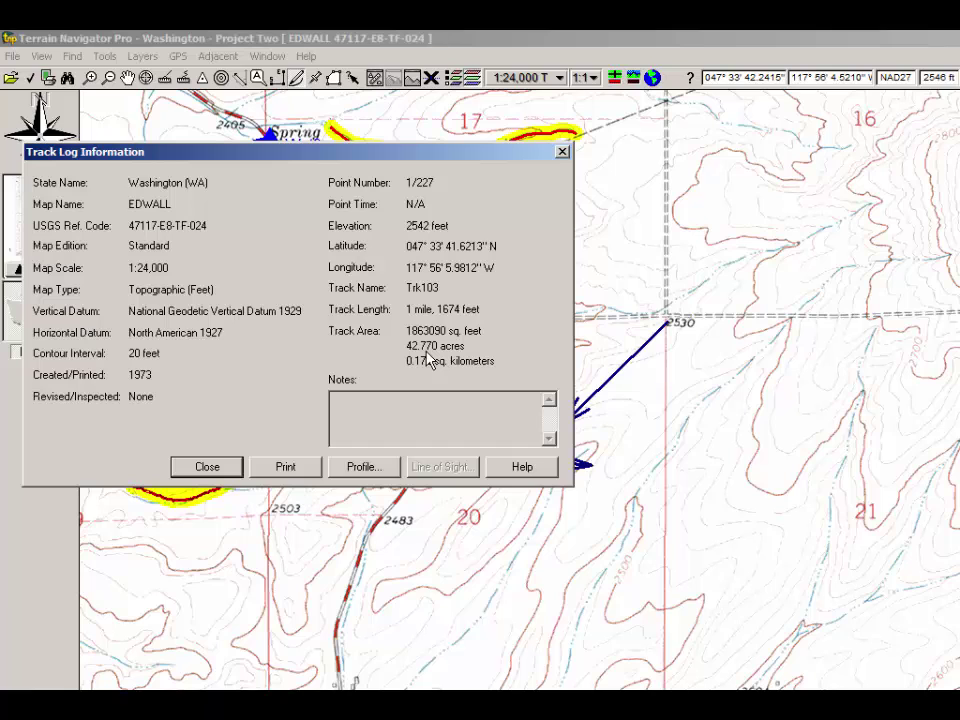
{"action": "left_click", "coordinate": [221, 474]}
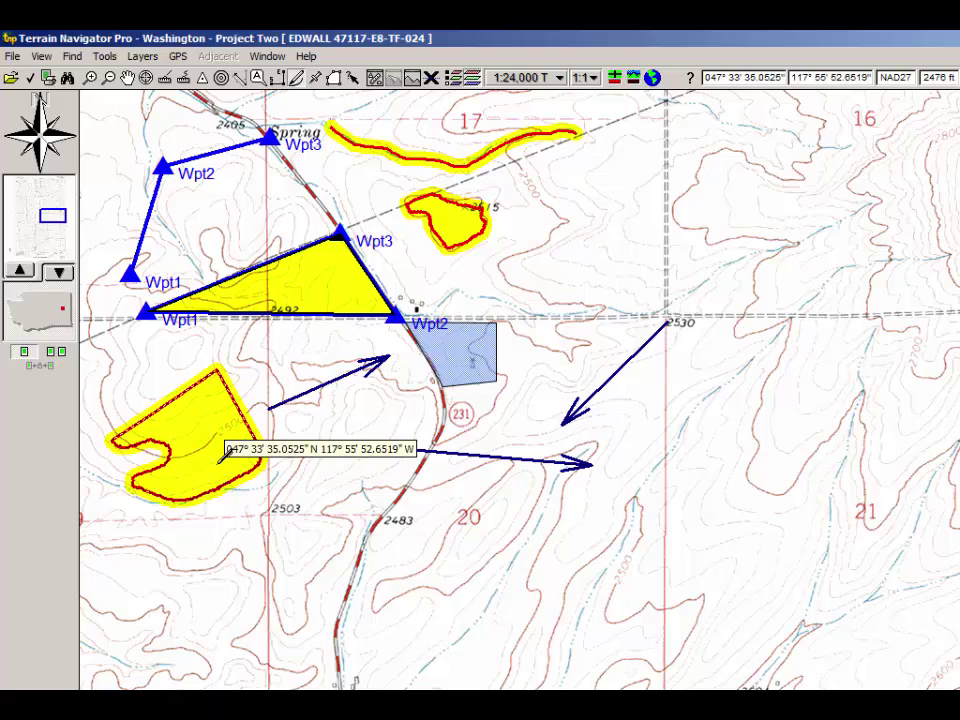
Step: Draw a six-vertex polygon with the Polygon tool, starting at the road junction by spot height 2530 and extending north and west
{"action": "left_click", "coordinate": [105, 56]}
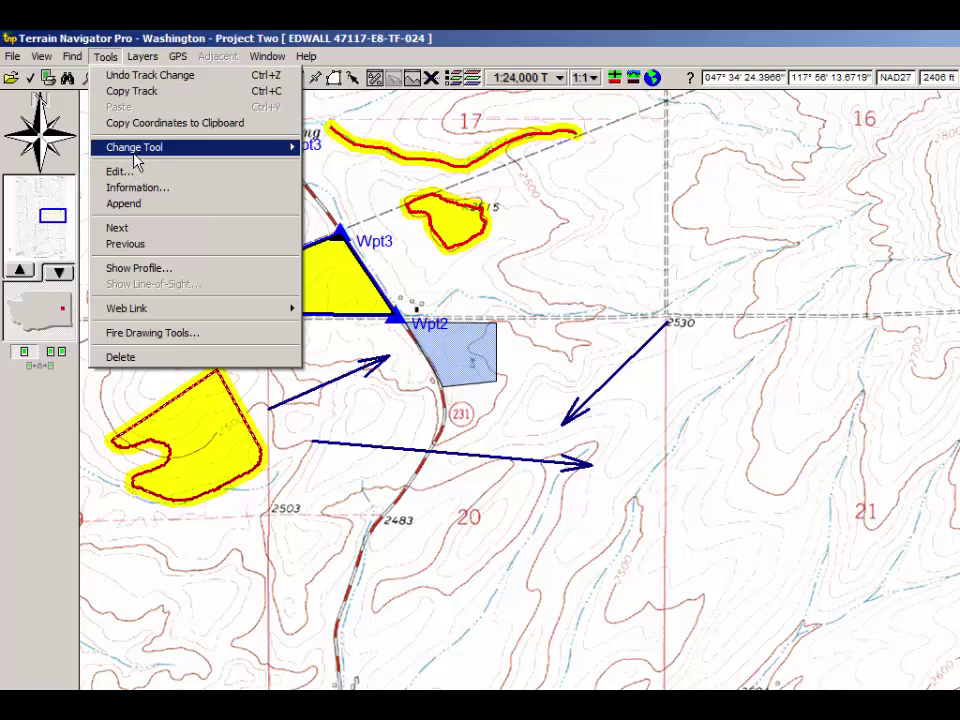
{"action": "mouse_move", "coordinate": [140, 147]}
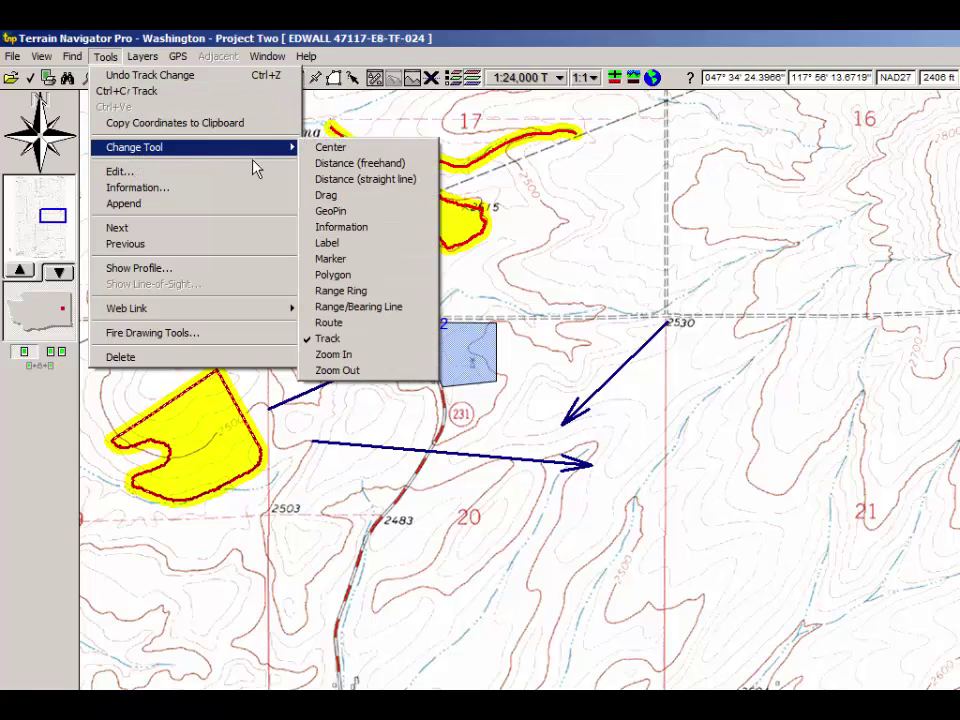
{"action": "left_click", "coordinate": [362, 276]}
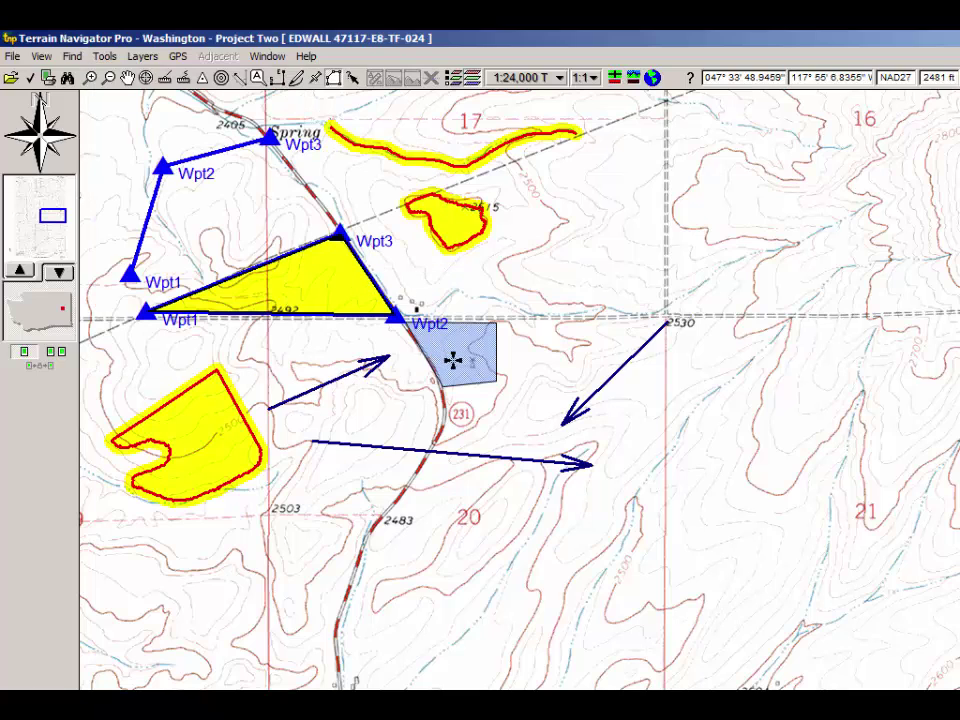
{"action": "mouse_move", "coordinate": [453, 360]}
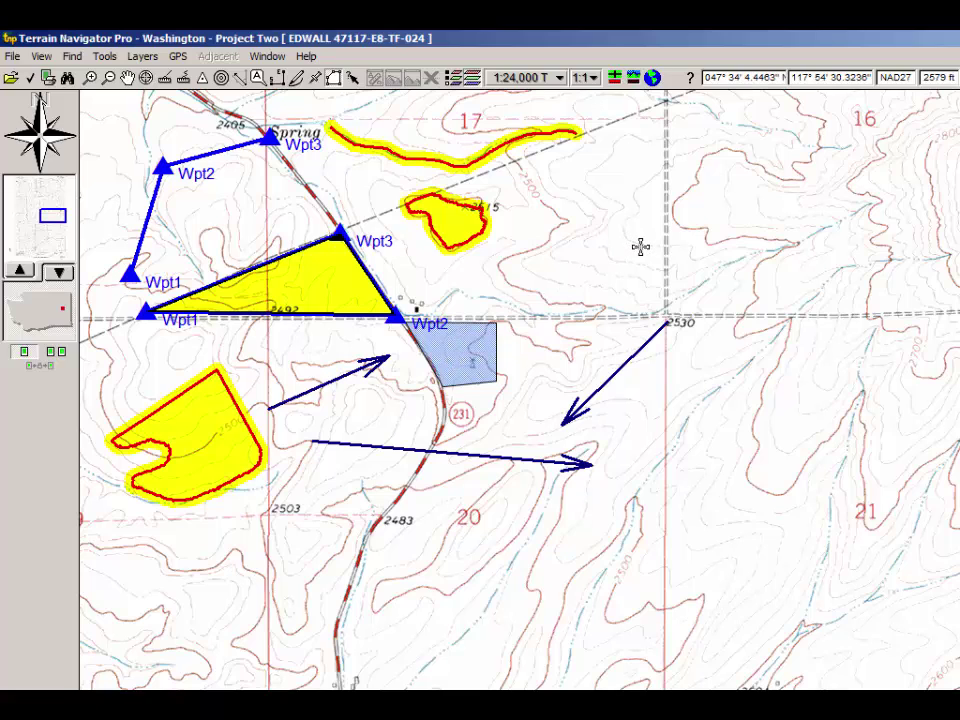
{"action": "left_click", "coordinate": [663, 318]}
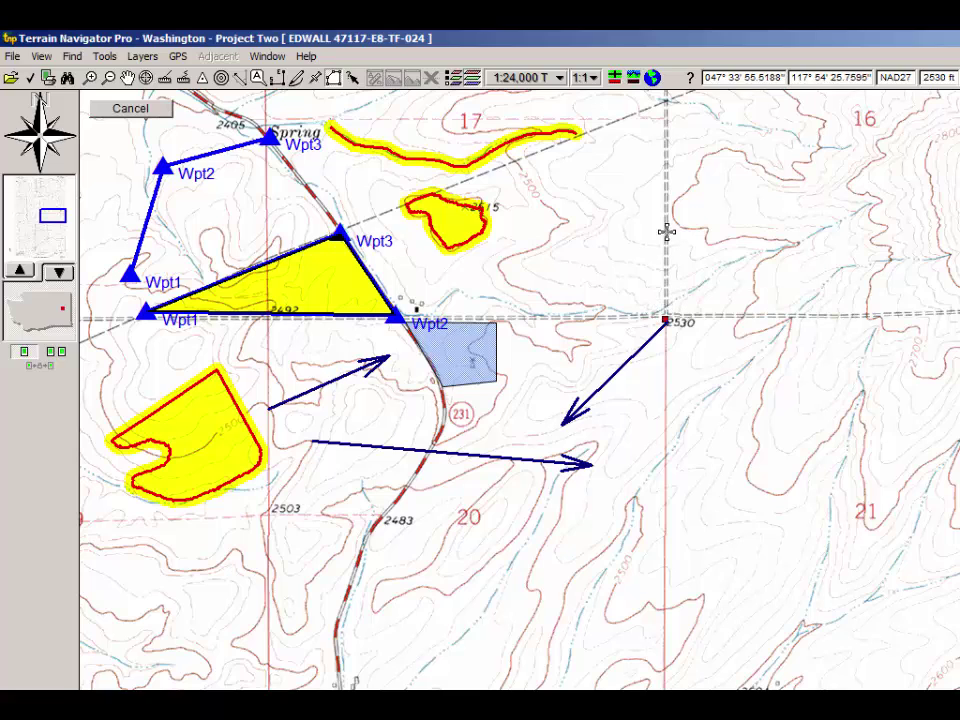
{"action": "left_click", "coordinate": [668, 222]}
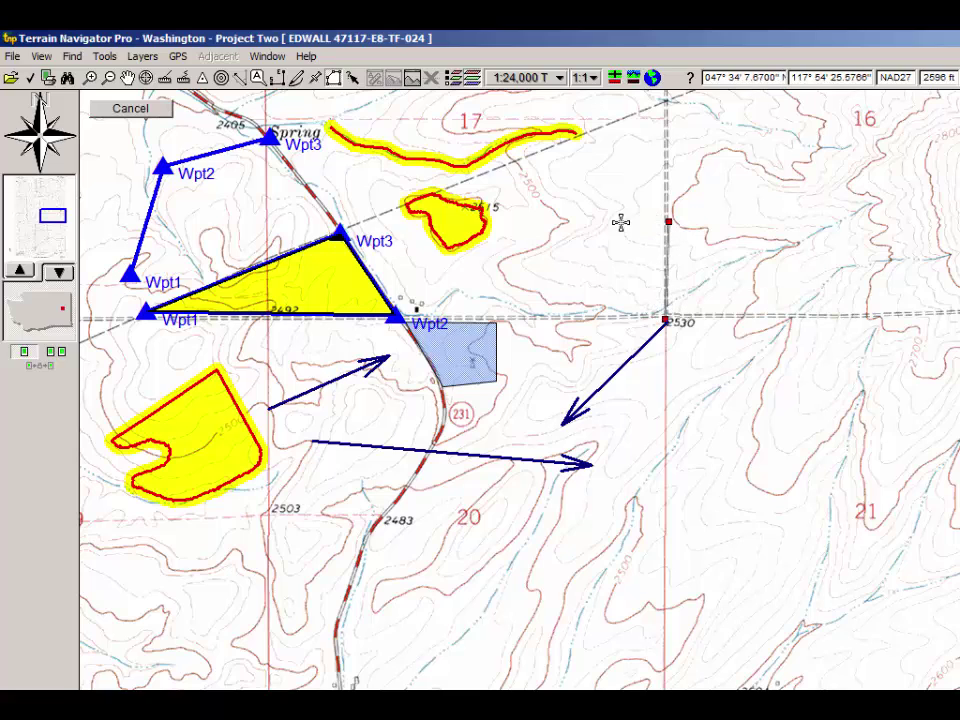
{"action": "left_click", "coordinate": [571, 237]}
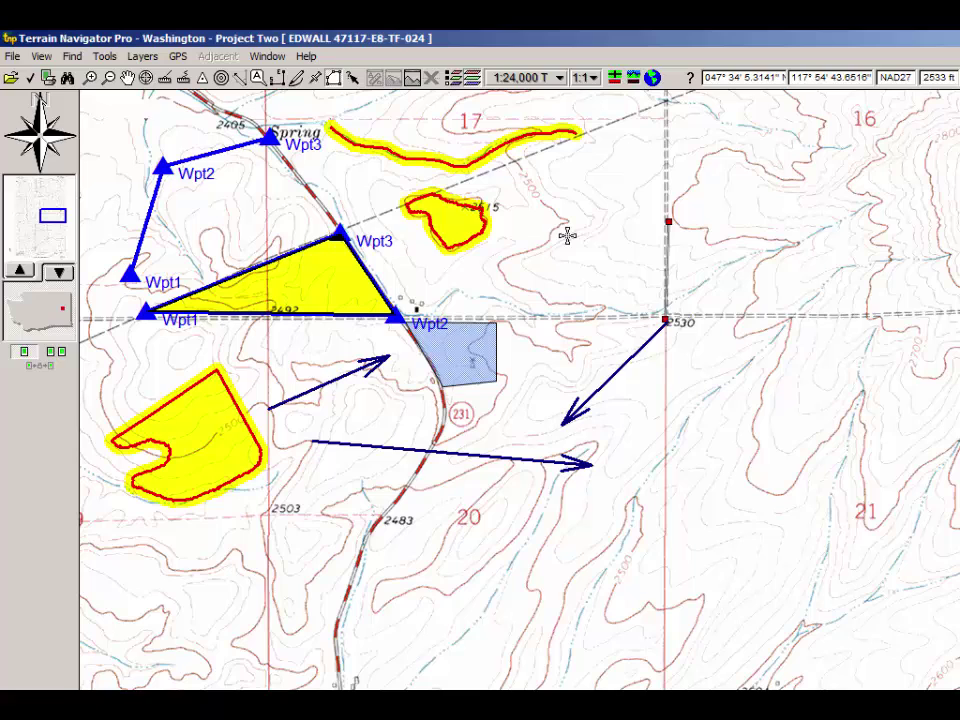
{"action": "left_click", "coordinate": [510, 278]}
{"action": "left_click", "coordinate": [533, 347]}
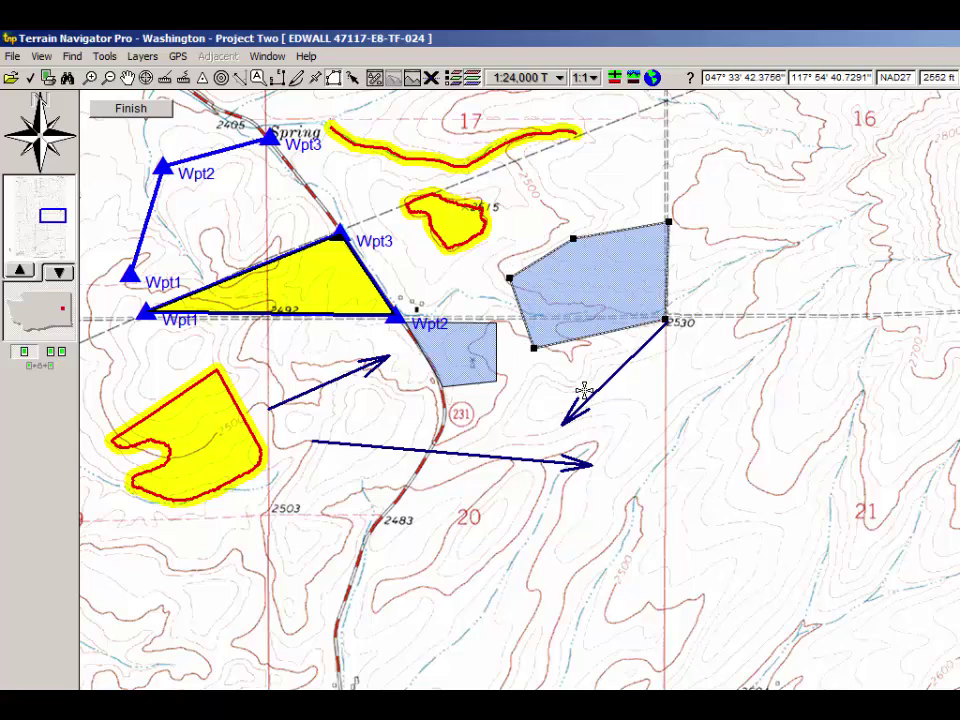
{"action": "left_click", "coordinate": [588, 362]}
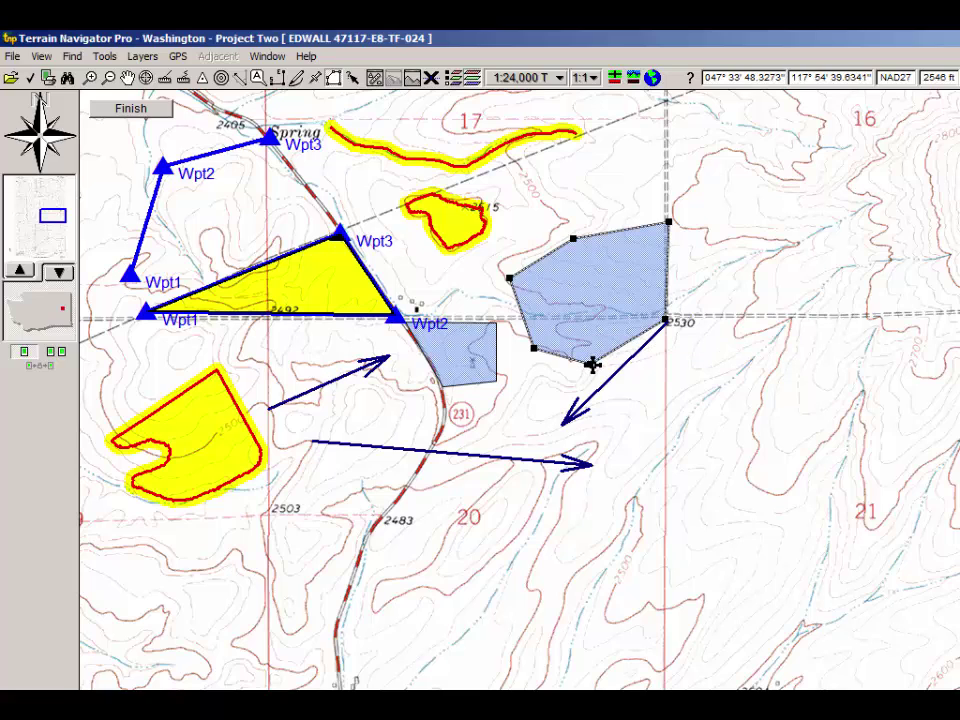
Step: Move the polygon's southernmost vertex north to just above the east-west road, notching the lower edge, and finish the polygon
{"action": "left_click_drag", "start_coordinate": [590, 366], "coordinate": [594, 294]}
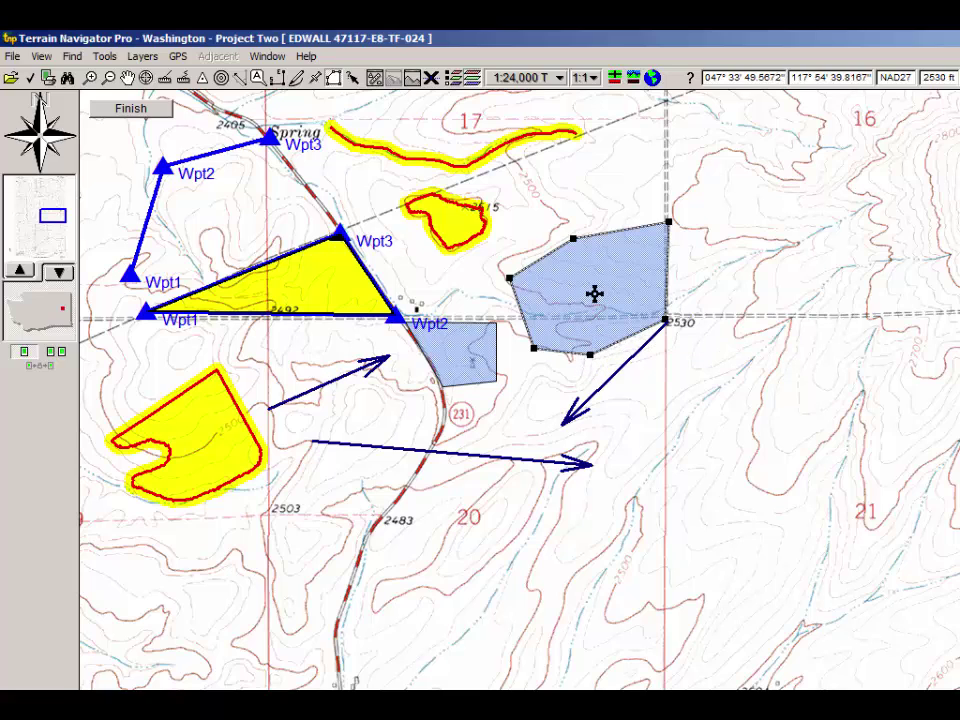
{"action": "left_click_drag", "start_coordinate": [595, 354], "coordinate": [604, 304]}
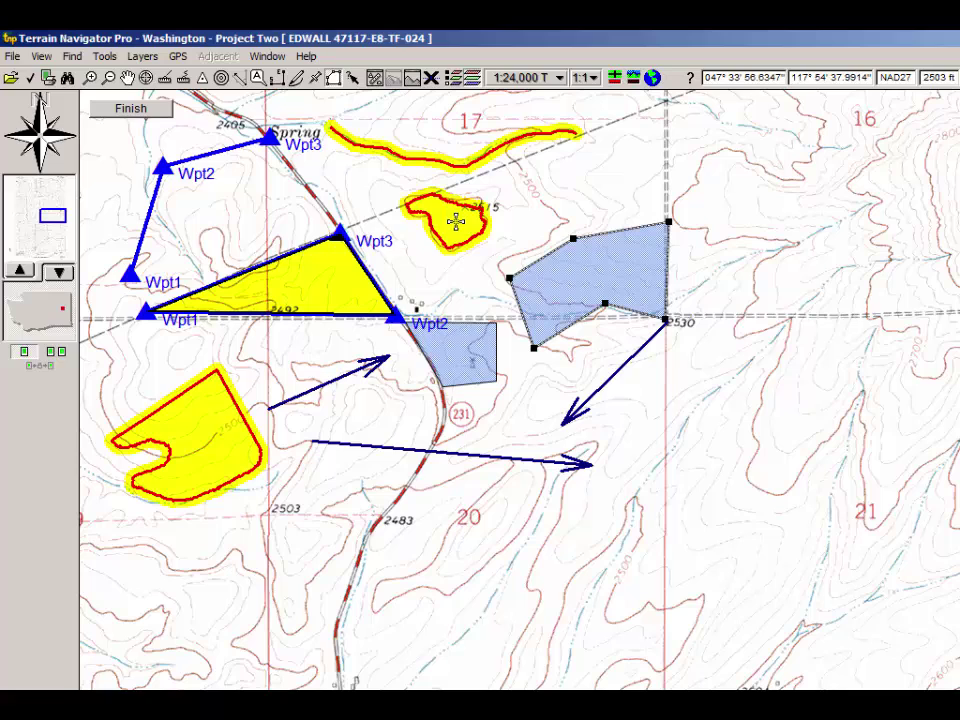
{"action": "left_click", "coordinate": [132, 109]}
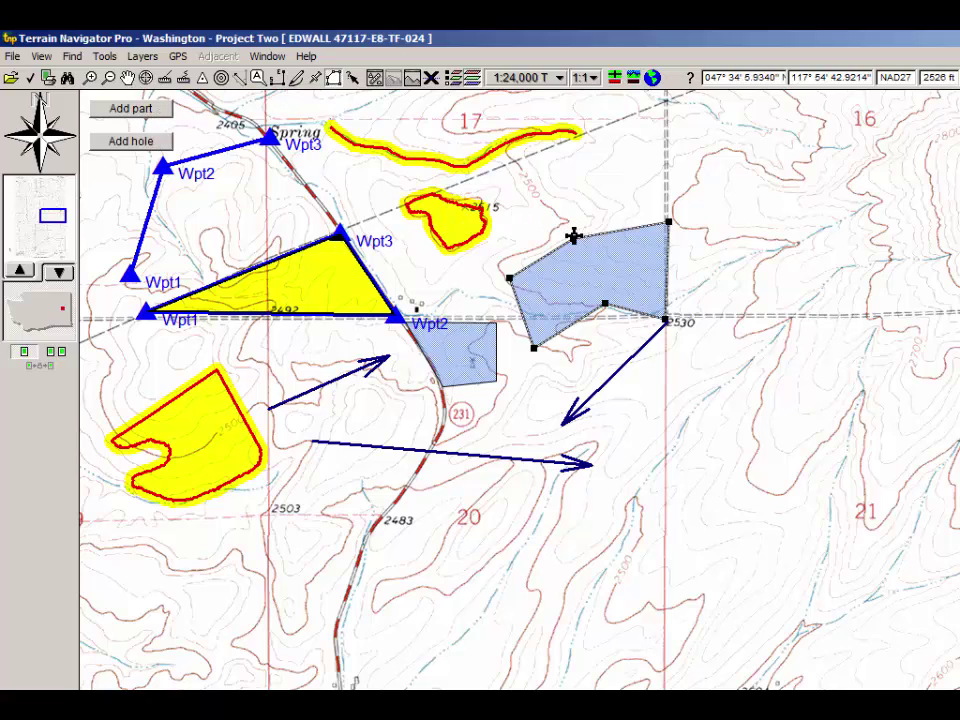
Step: Check the area of the notched polygon northwest of spot height 2530 and review its polygon information
{"action": "left_click", "coordinate": [573, 237]}
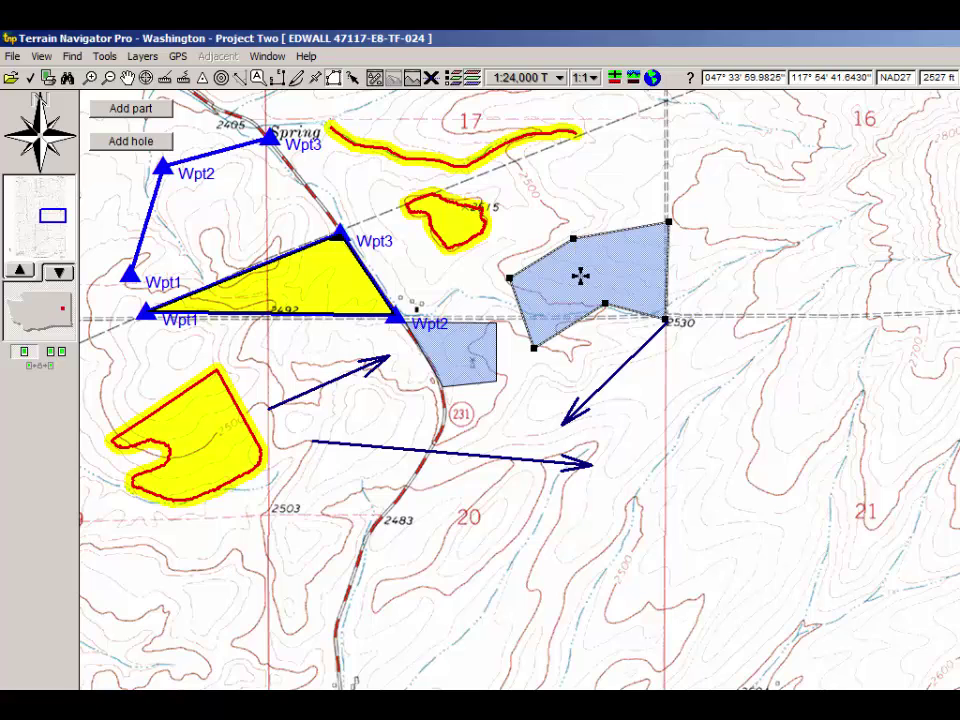
{"action": "mouse_move", "coordinate": [577, 271]}
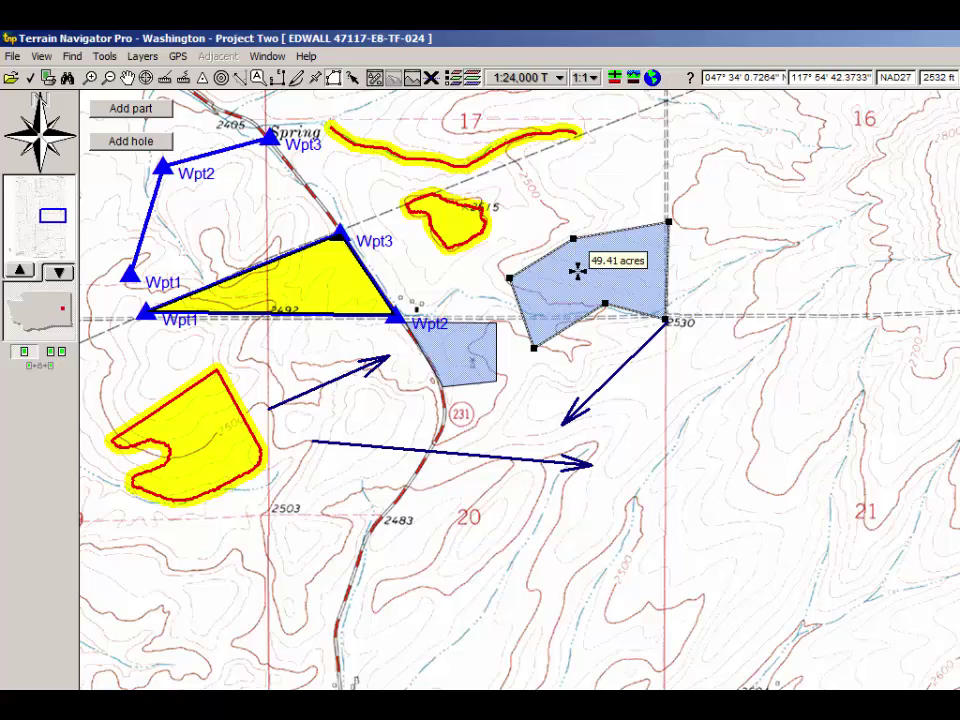
{"action": "right_click", "coordinate": [577, 271]}
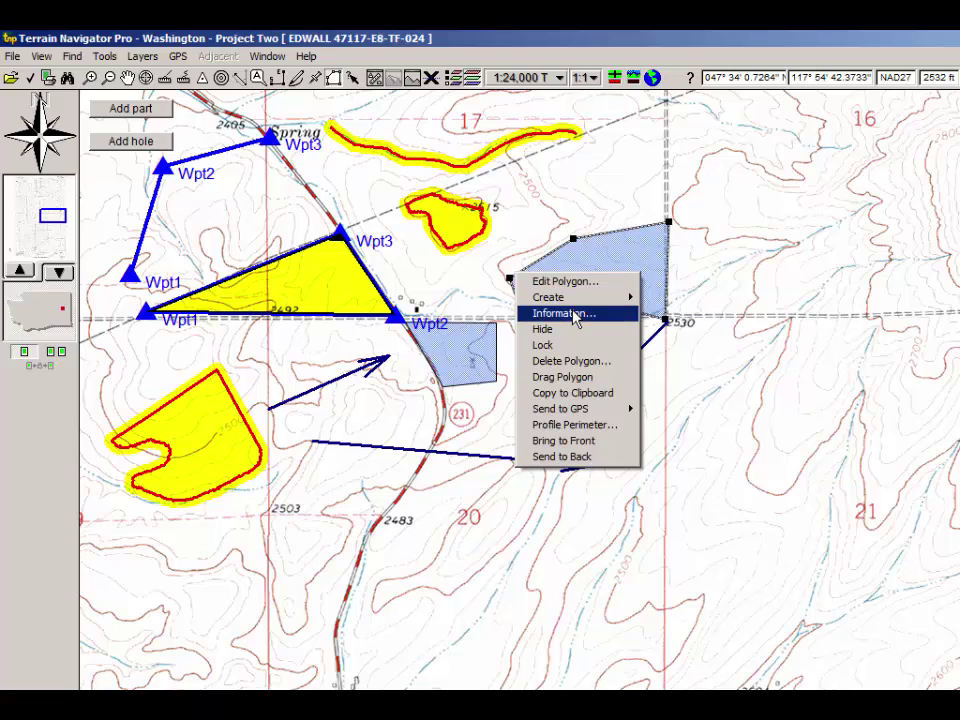
{"action": "left_click", "coordinate": [574, 314]}
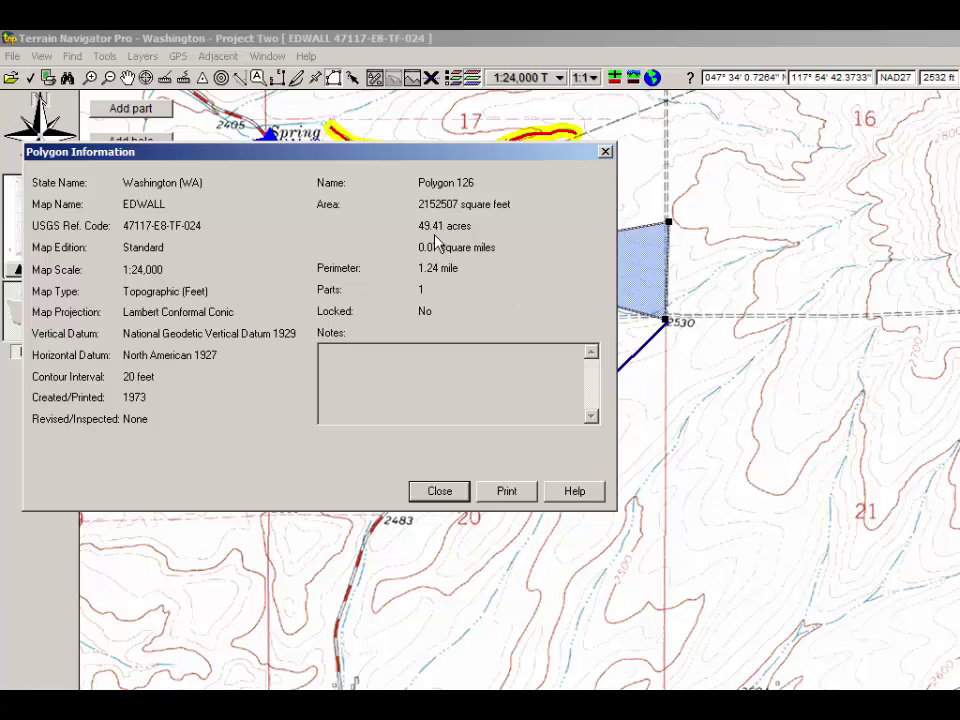
{"action": "left_click", "coordinate": [444, 495]}
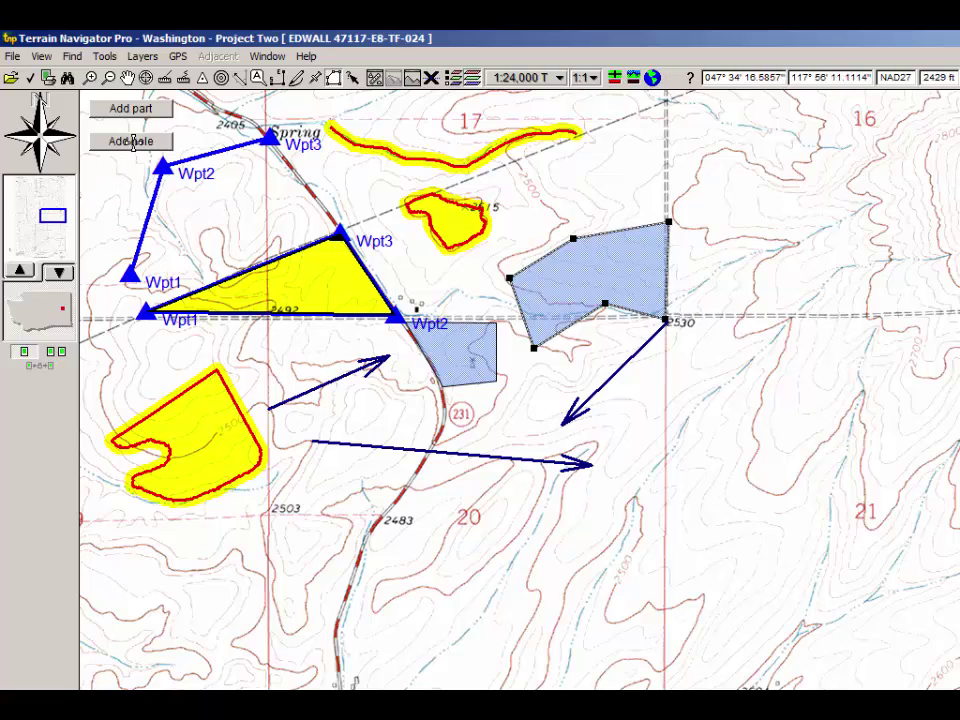
Step: Cut a five-vertex hole inside the polygon northwest of spot height 2530, just above its lower notch, and finish the hole
{"action": "left_click", "coordinate": [133, 141]}
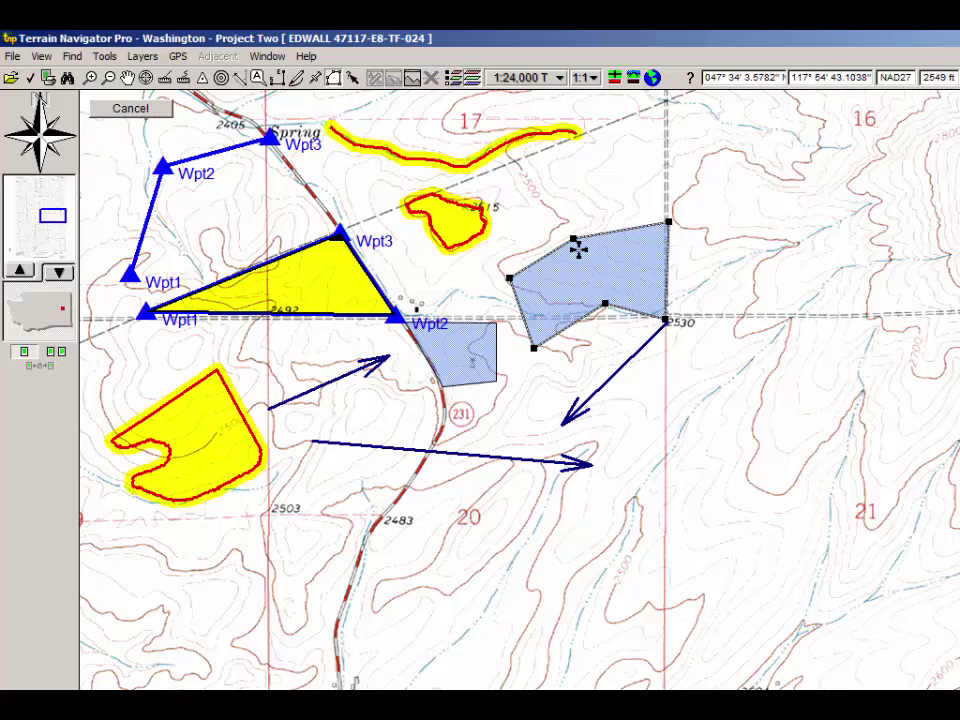
{"action": "mouse_move", "coordinate": [585, 251]}
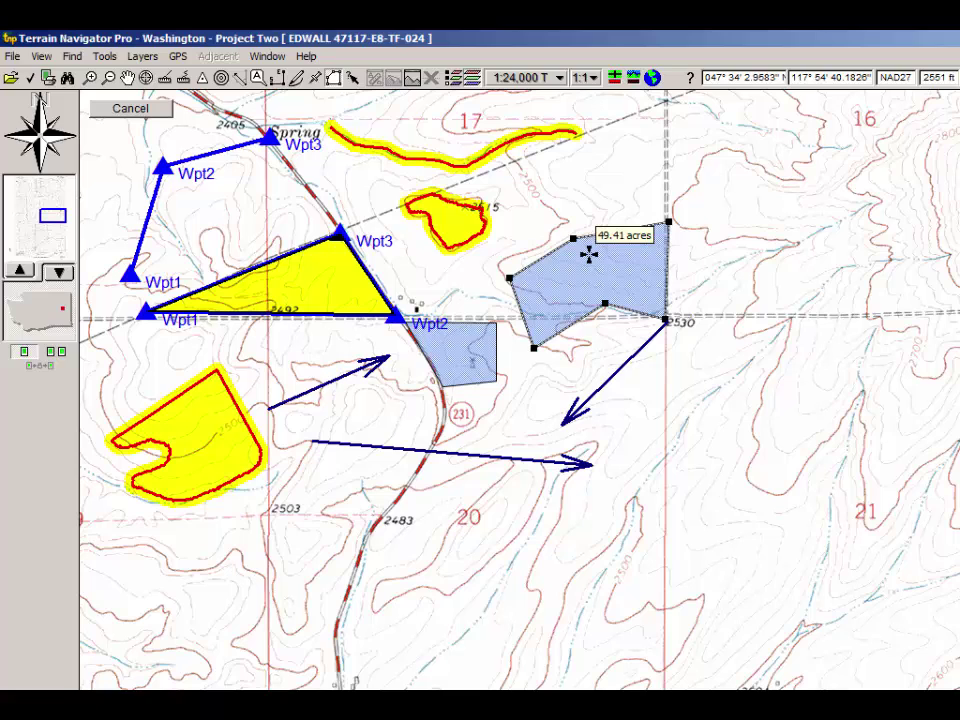
{"action": "left_click", "coordinate": [591, 256]}
{"action": "left_click", "coordinate": [622, 256]}
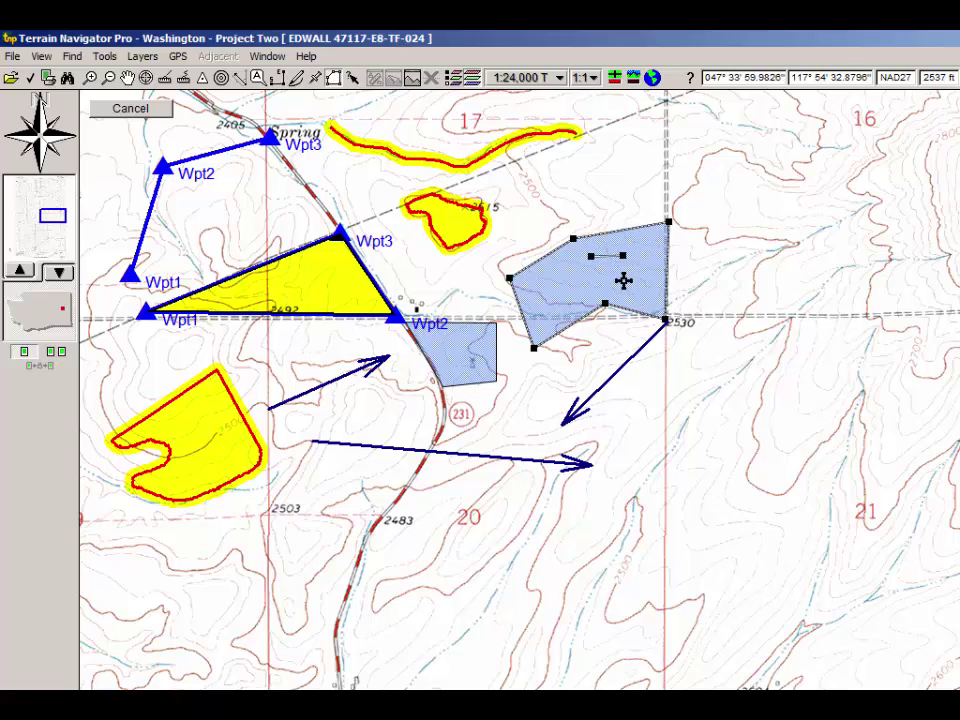
{"action": "left_click", "coordinate": [629, 279]}
{"action": "left_click", "coordinate": [603, 291]}
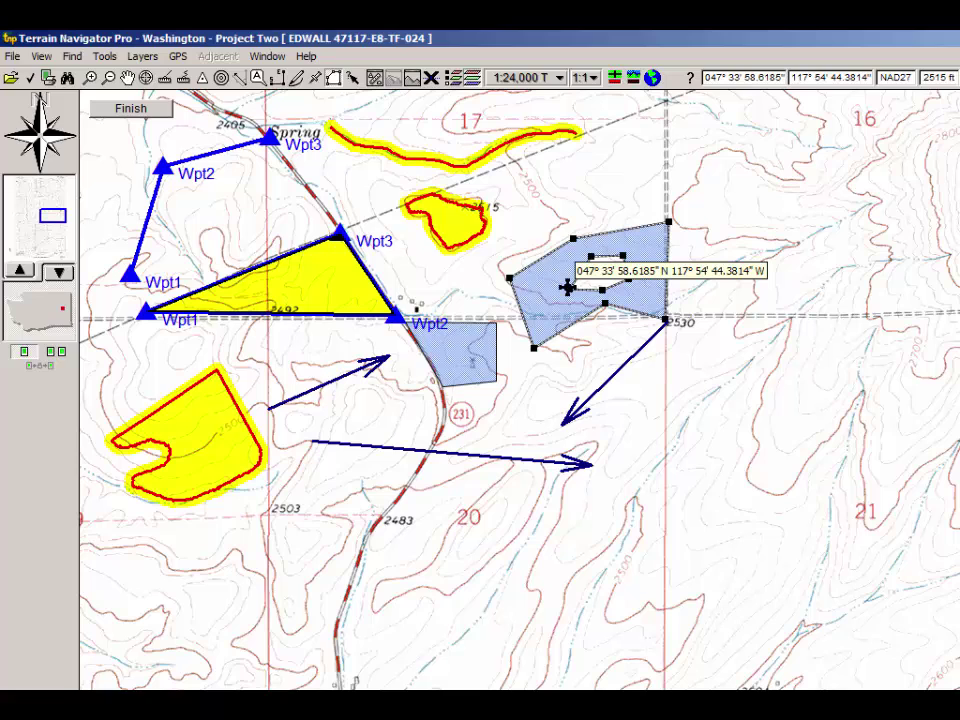
{"action": "double_click", "coordinate": [568, 288]}
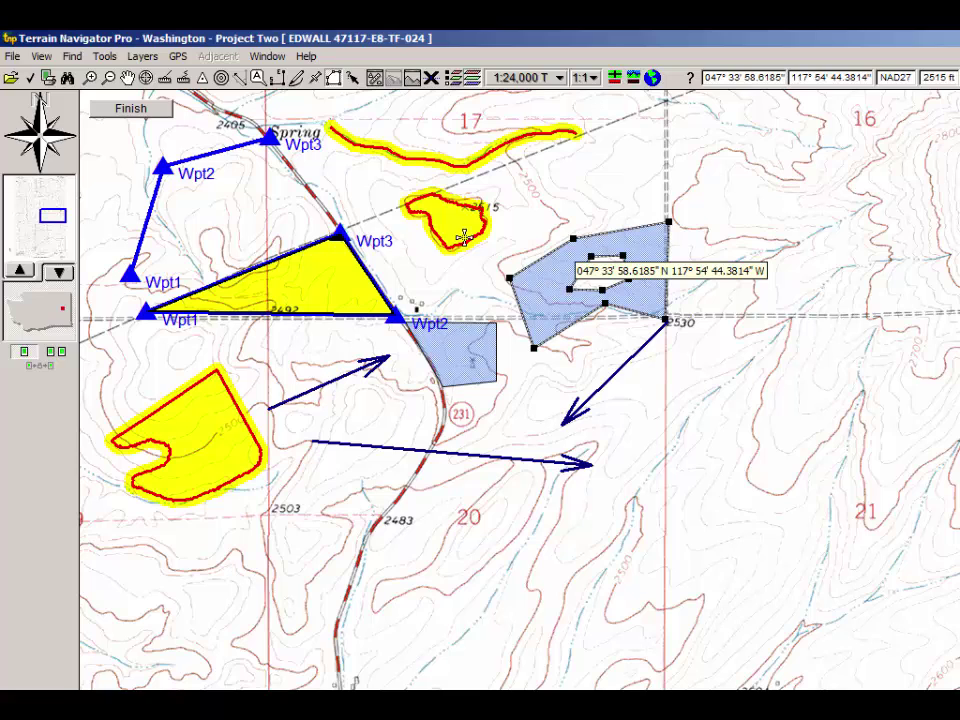
{"action": "left_click", "coordinate": [131, 111]}
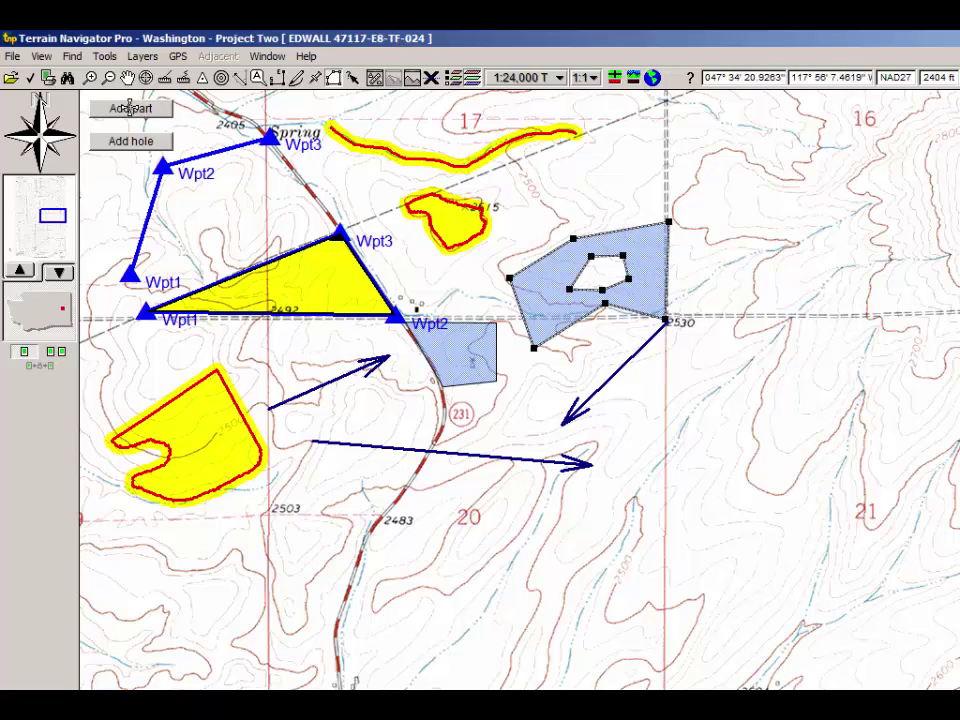